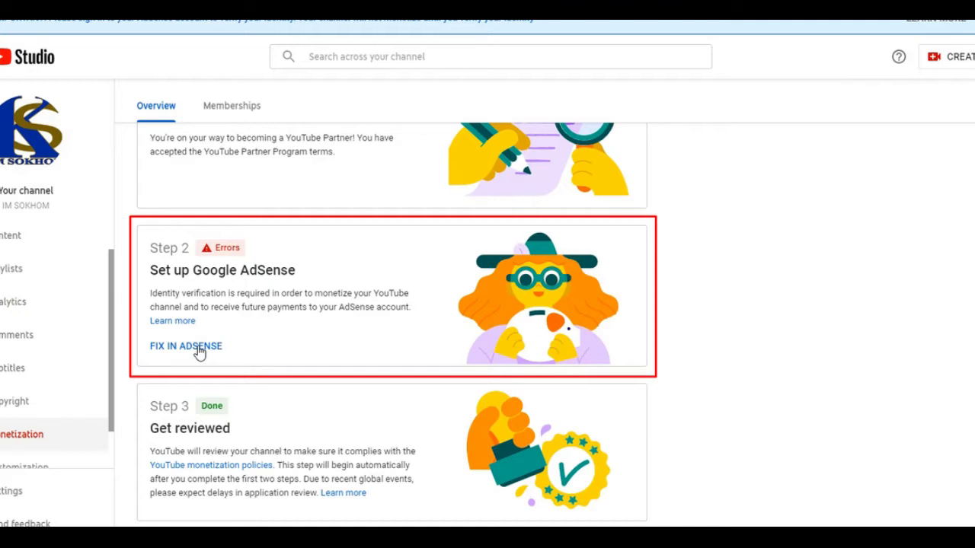
Step: Choose FIX IN ADSENSE on the Step 2 'Set up Google AdSense' error
left_click(186, 346)
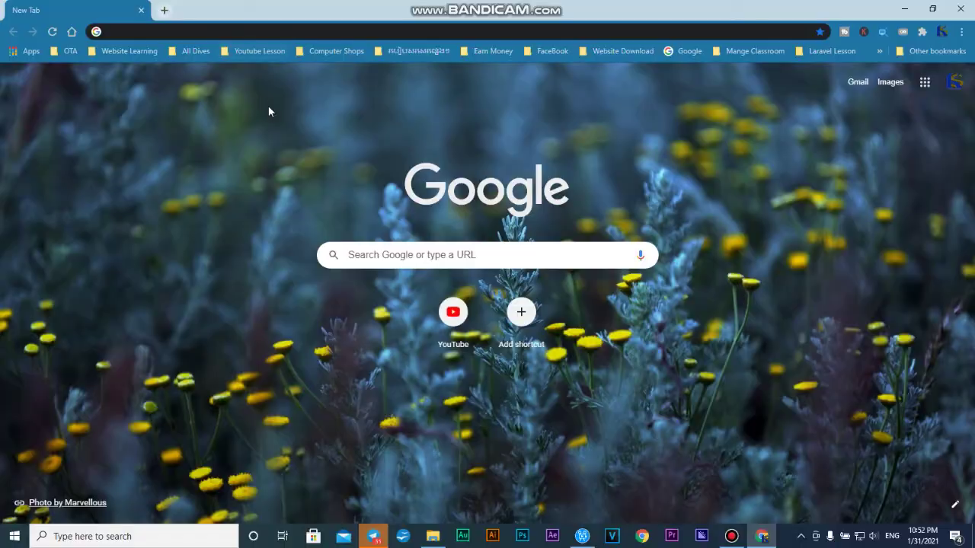
Step: Reach Manage payment methods through the Google Account's Payments & subscriptions section
left_click(956, 88)
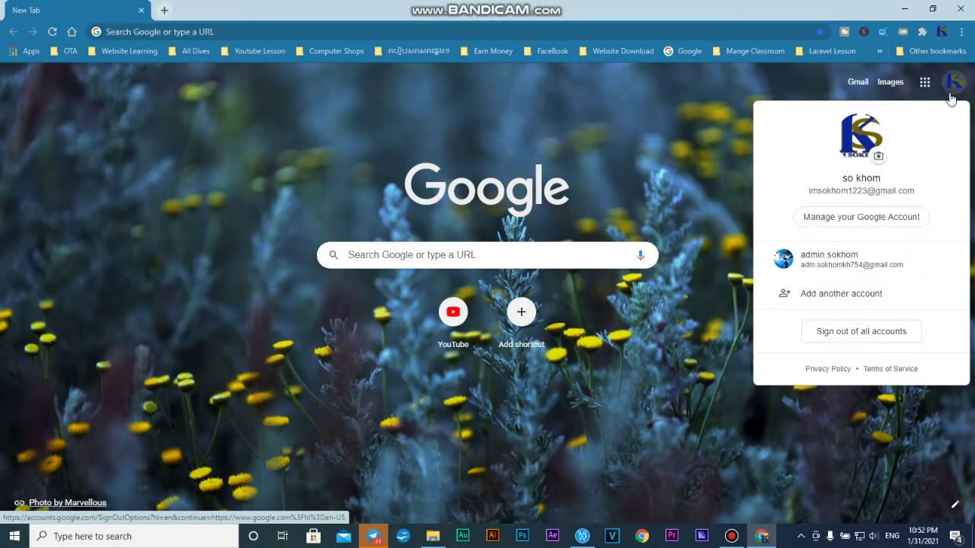
left_click(843, 220)
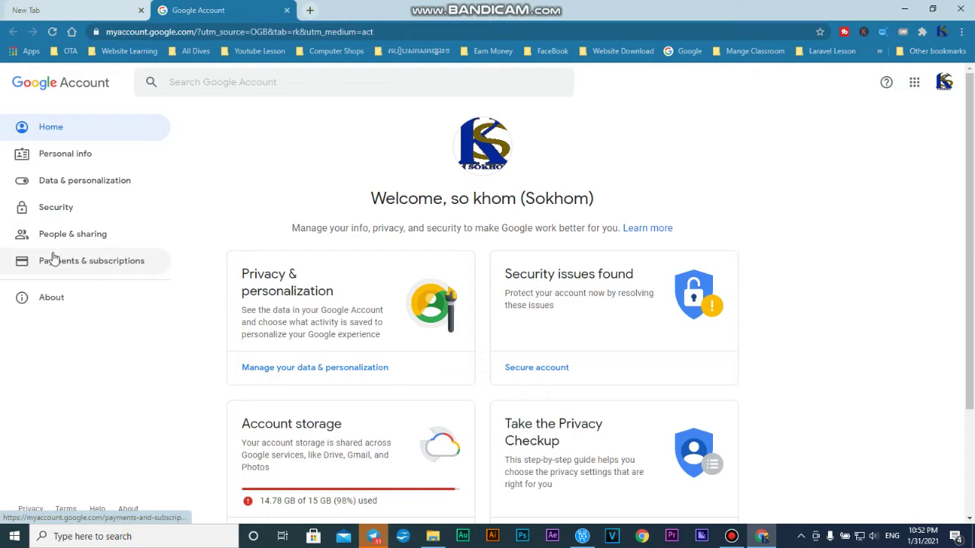
left_click(80, 271)
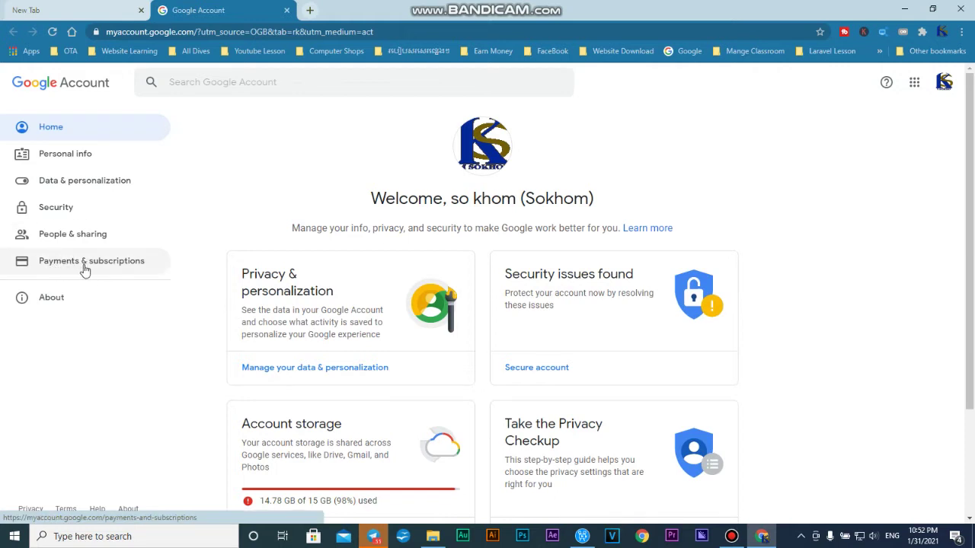
left_click(83, 267)
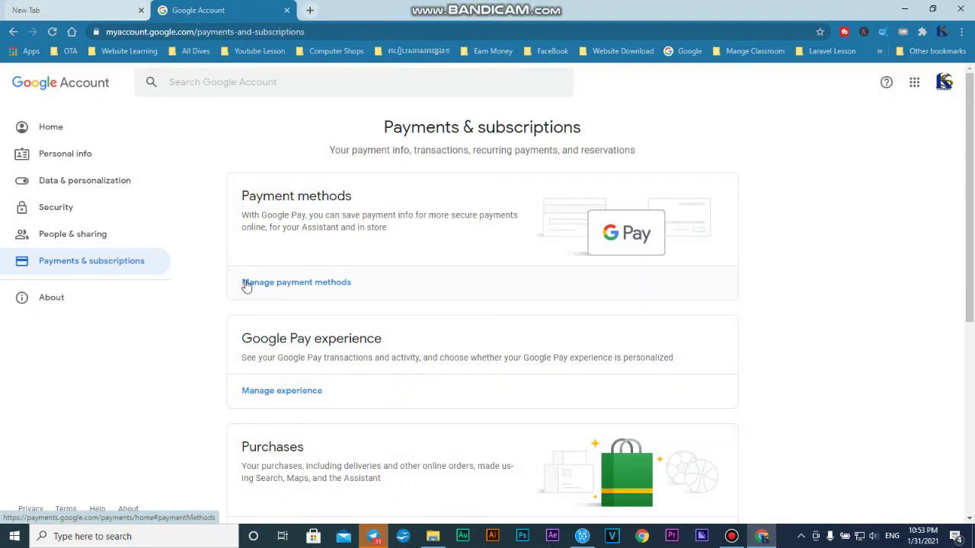
left_click(289, 288)
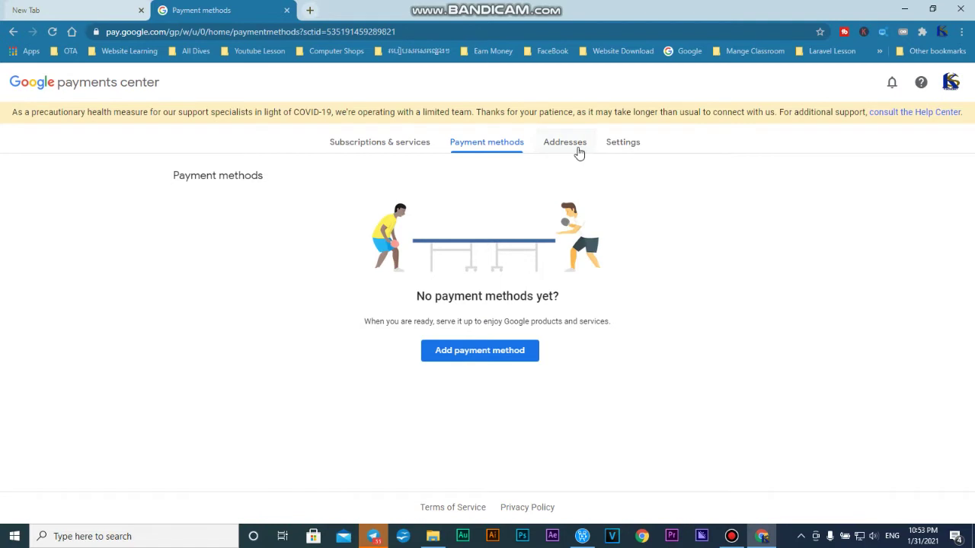
Step: Show the Settings tab and scroll through the payments profile, users and privacy sections
left_click(626, 144)
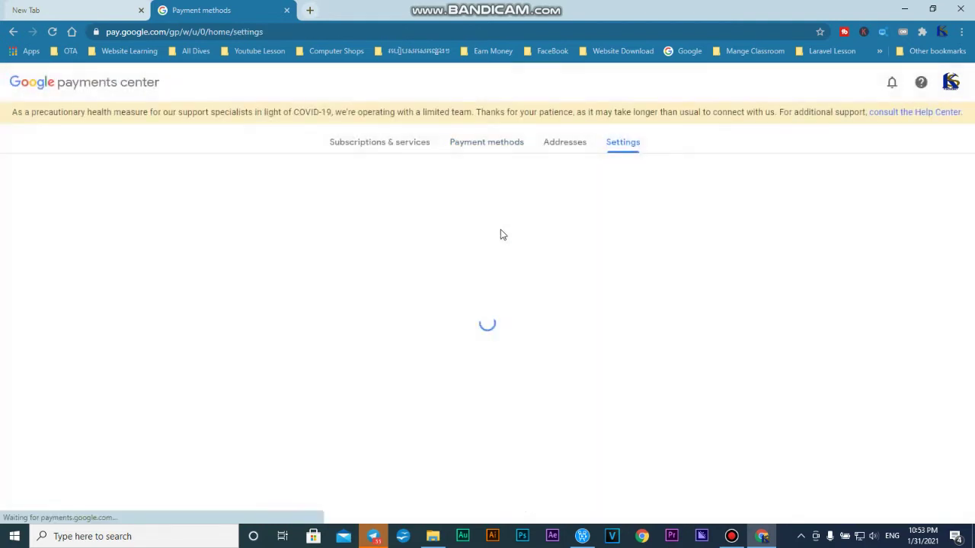
scroll(426, 285, "down", 6)
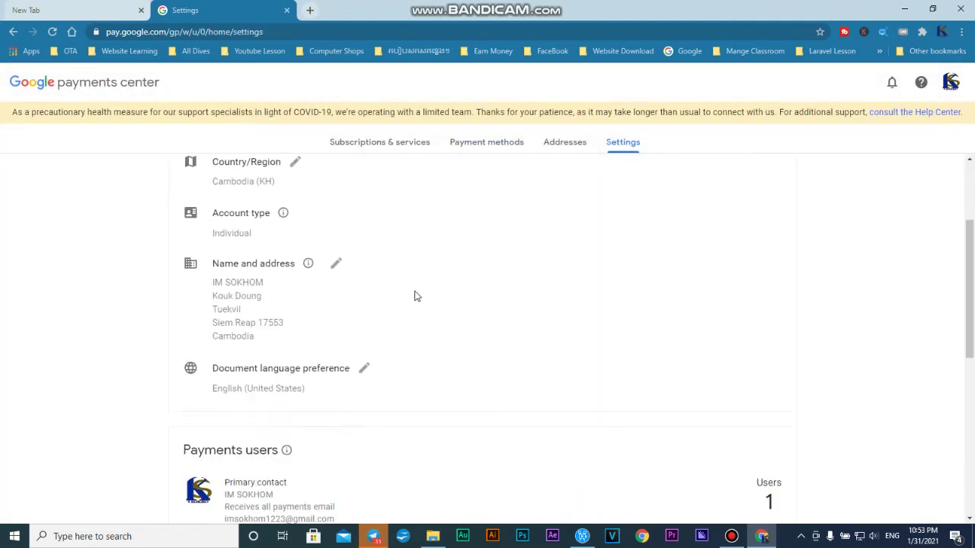
scroll(416, 296, "down", 2)
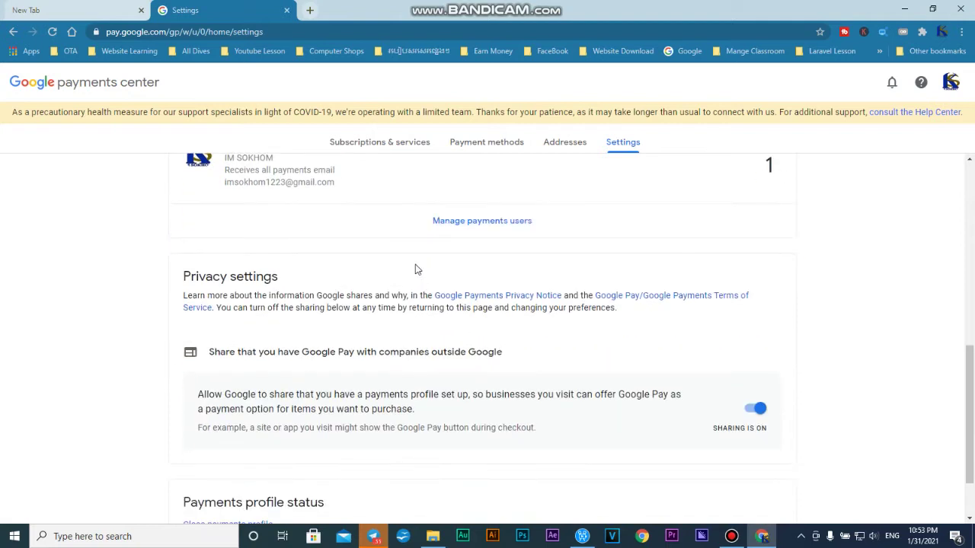
scroll(393, 227, "up", 6)
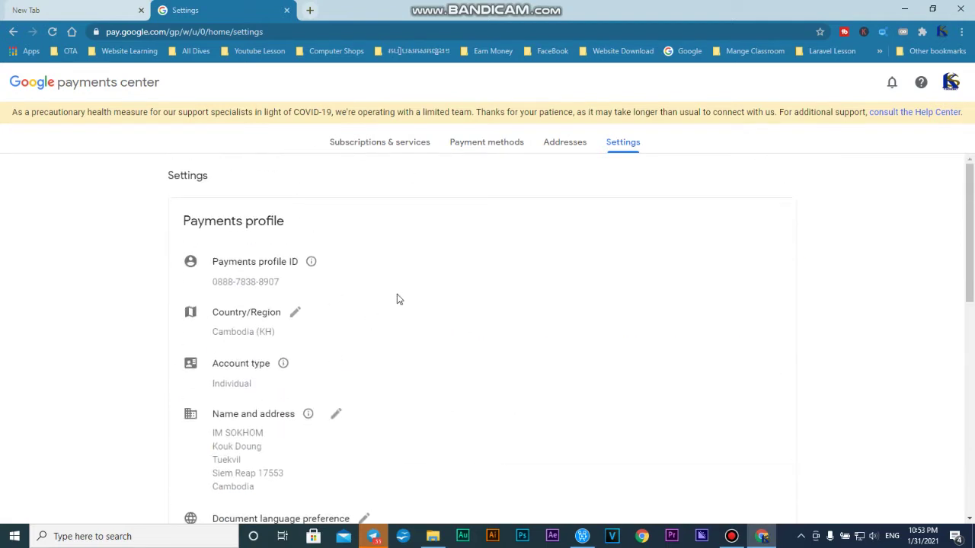
scroll(398, 298, "down", 8)
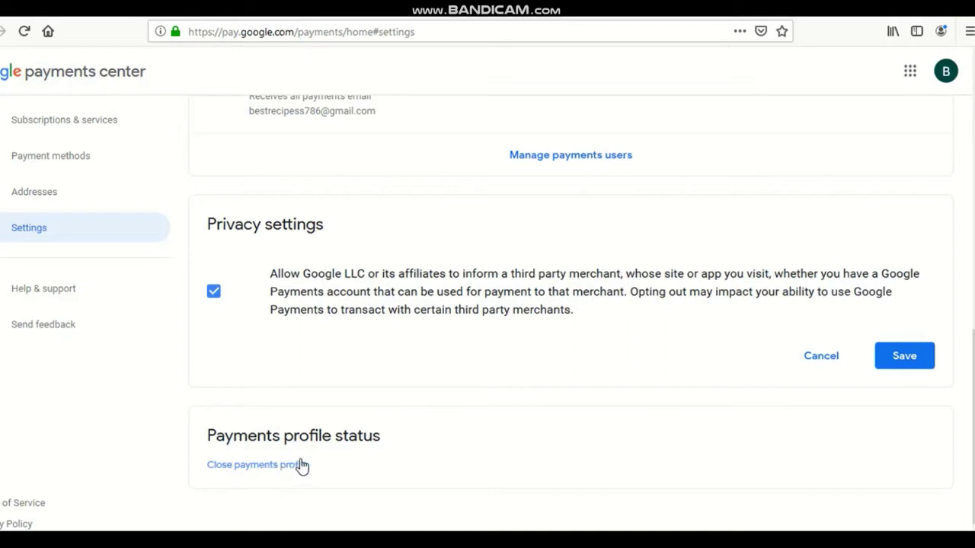
Step: Close the payments profile with the reason 'I don't want to give a reason'
left_click(257, 466)
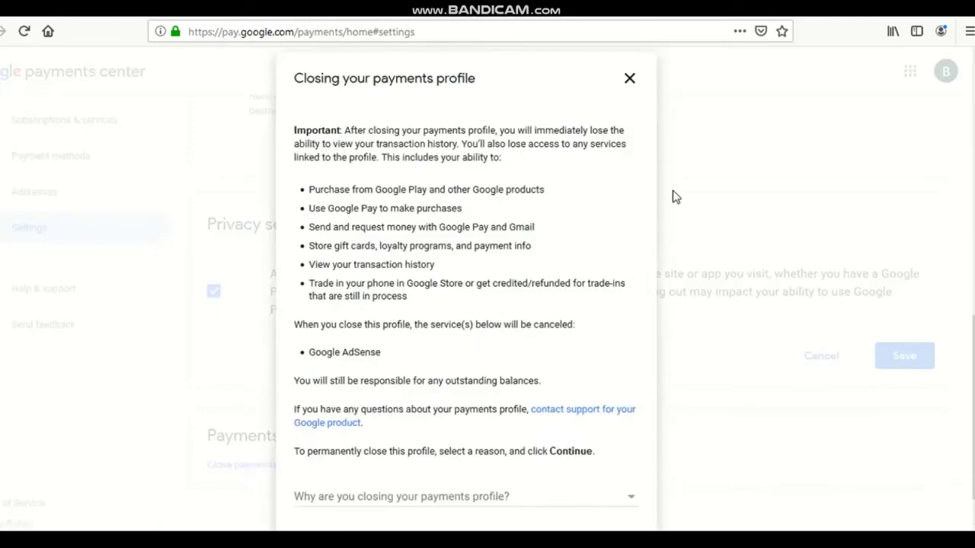
left_click(632, 501)
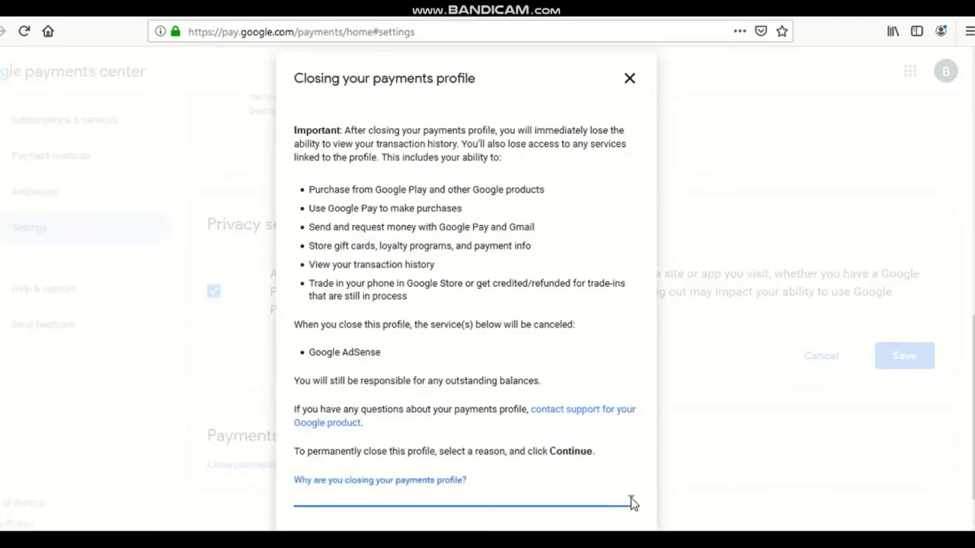
left_click(631, 503)
scroll(466, 305, "down", 1)
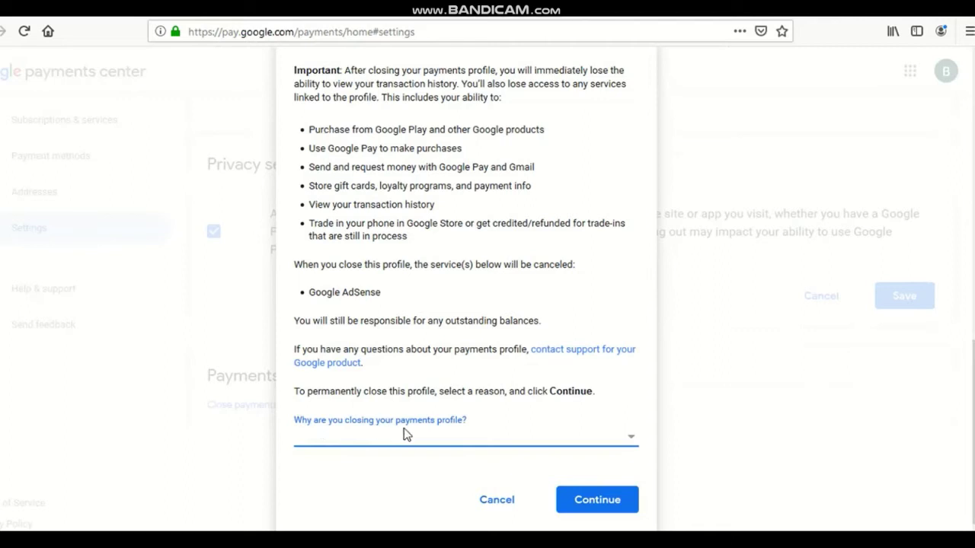
left_click(633, 441)
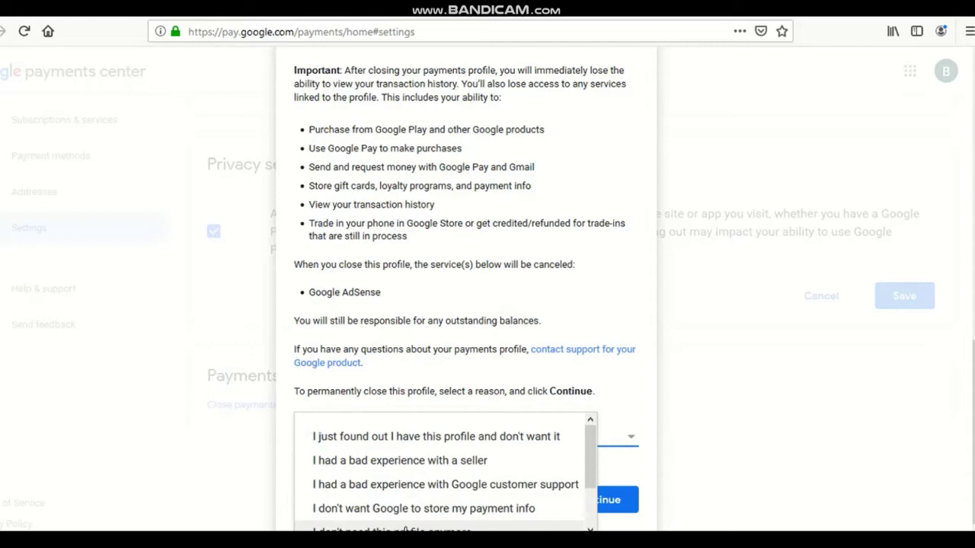
left_click_drag(589, 465, 593, 518)
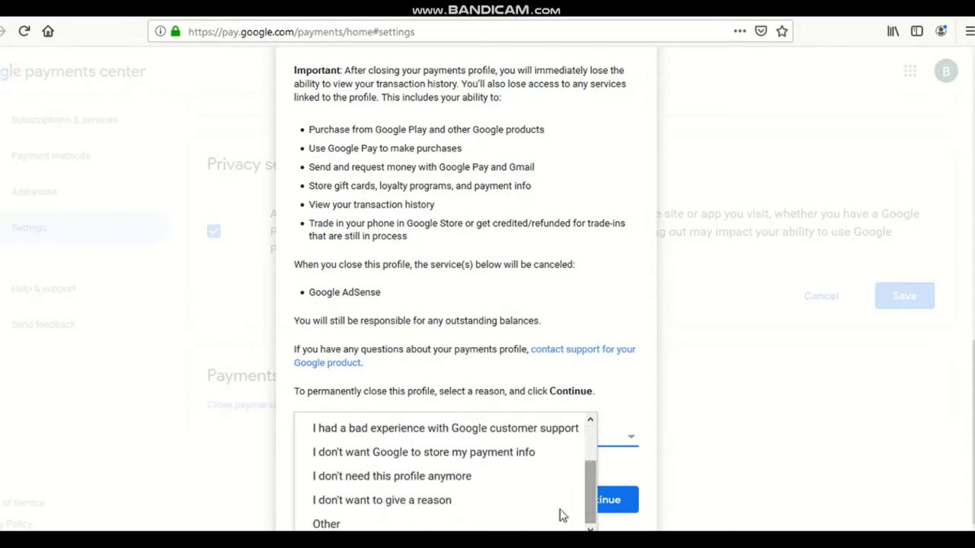
left_click(395, 500)
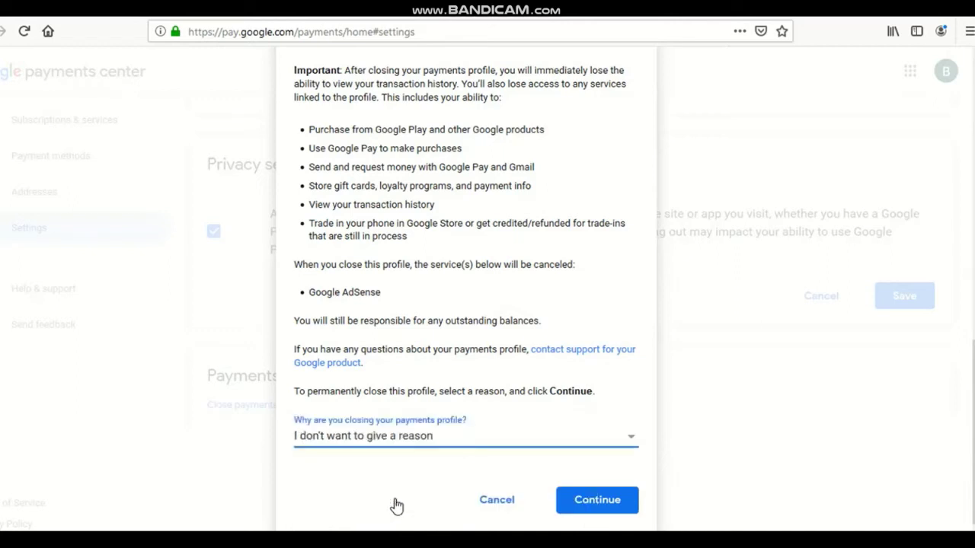
left_click(606, 503)
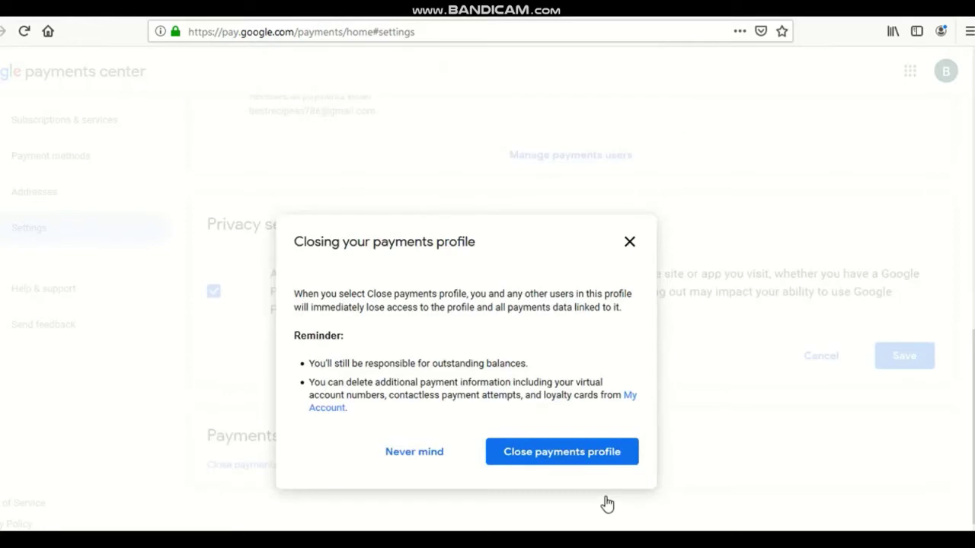
left_click(533, 453)
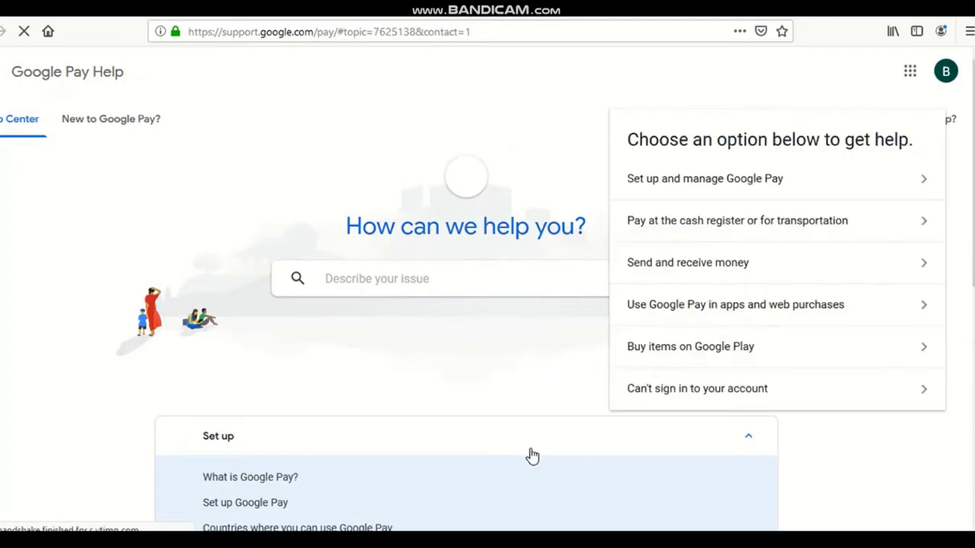
Step: Dismiss the 'Choose an option' help panel and switch to the AdSense tab
left_click(381, 163)
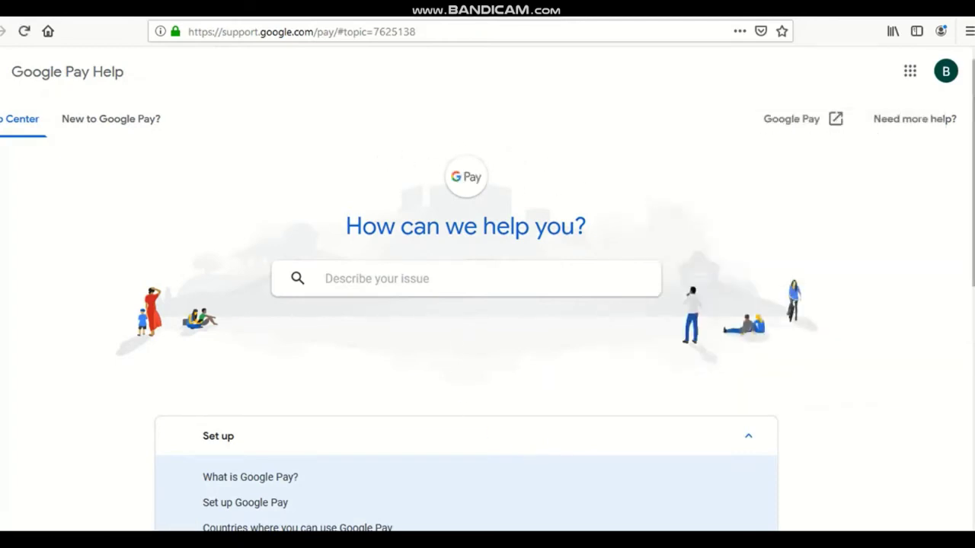
scroll(487, 290, "down", 5)
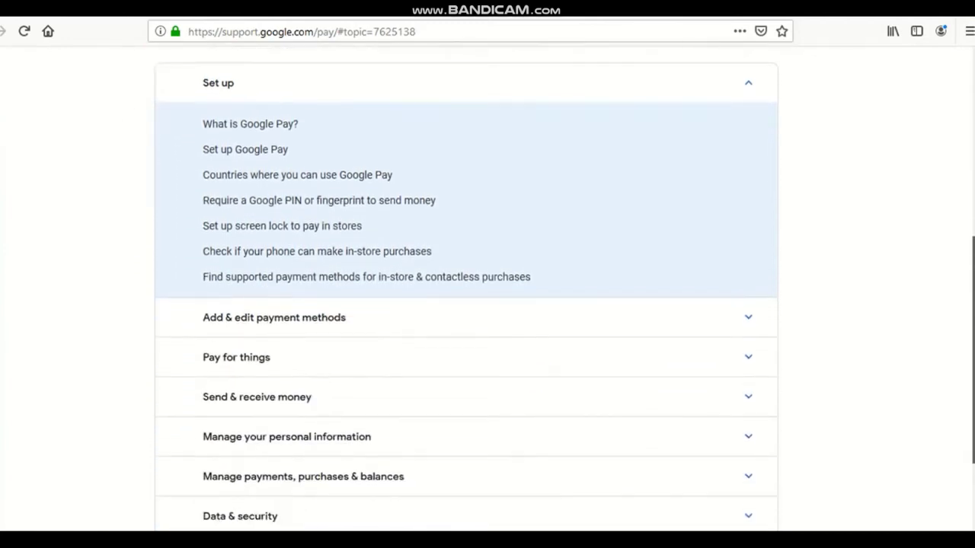
scroll(289, 87, "up", 5)
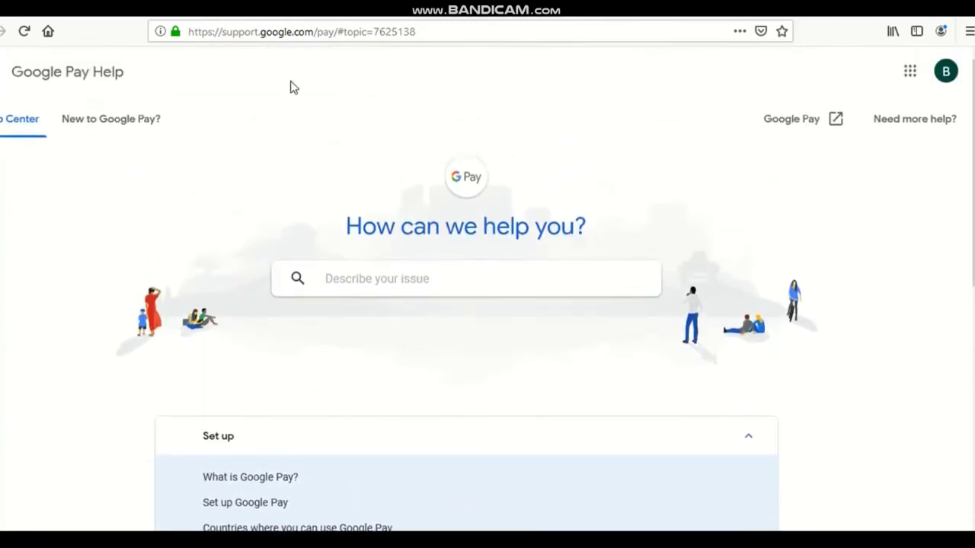
key("ctrl+Tab")
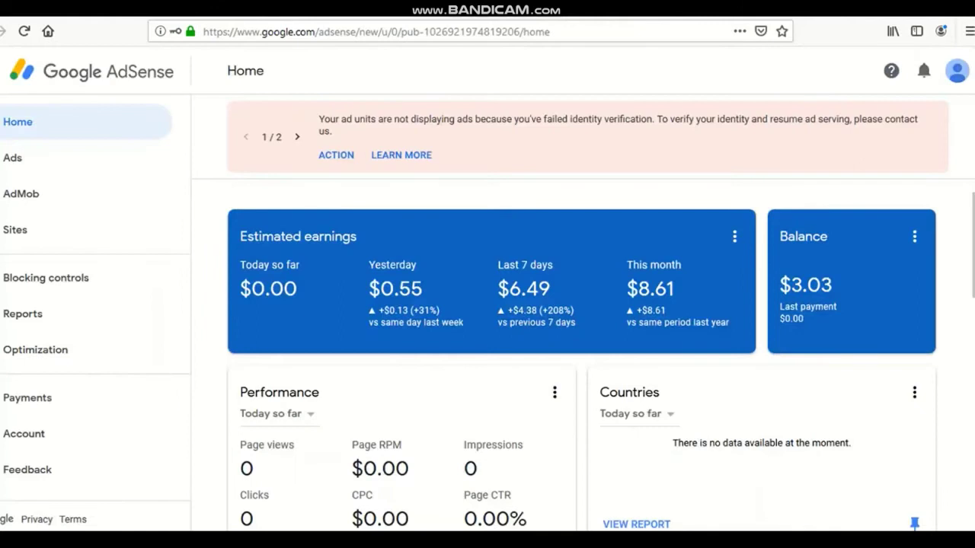
Step: Reload the AdSense Home page and refresh the Balance card
left_click(25, 30)
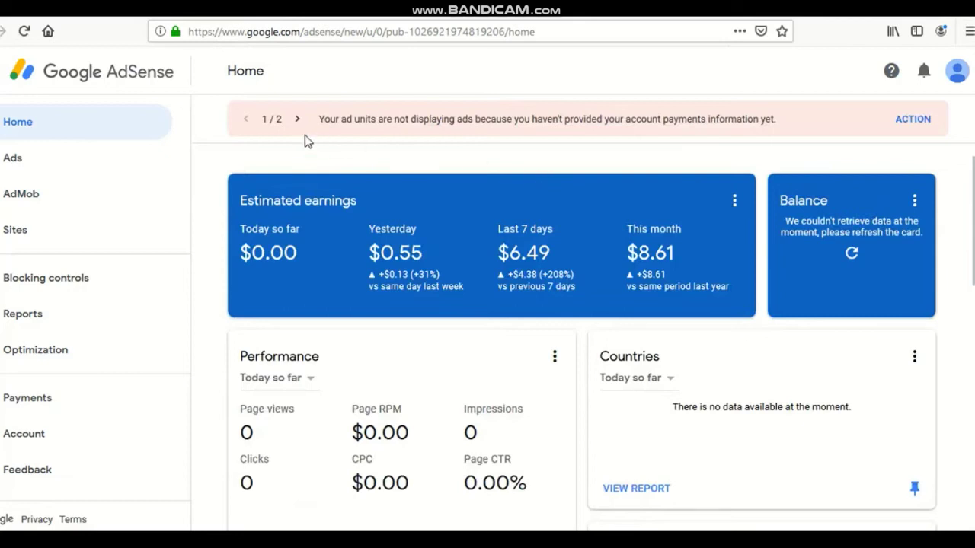
left_click(852, 256)
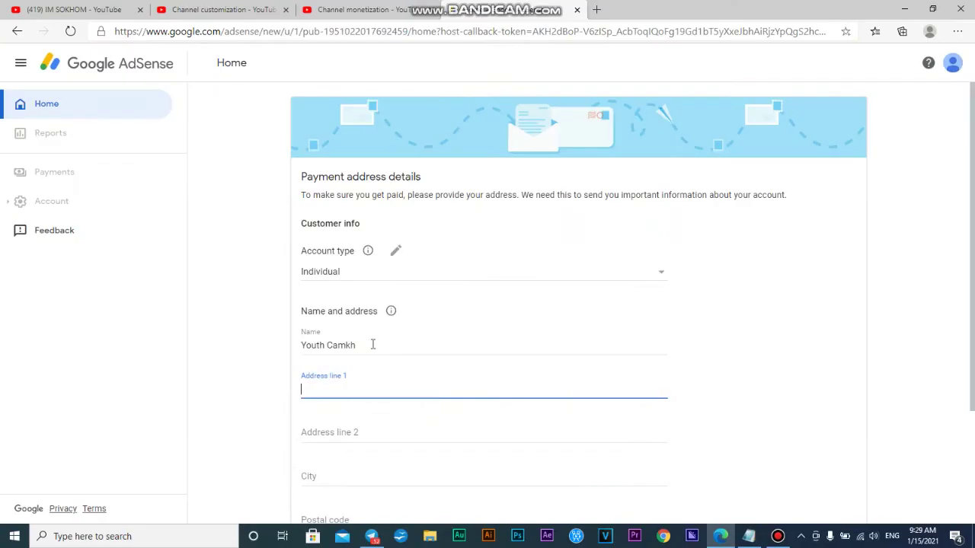
Step: Replace the payee's name, then enter the commune, district and city in the address fields
left_click(379, 343)
left_click_drag(378, 344, 295, 346)
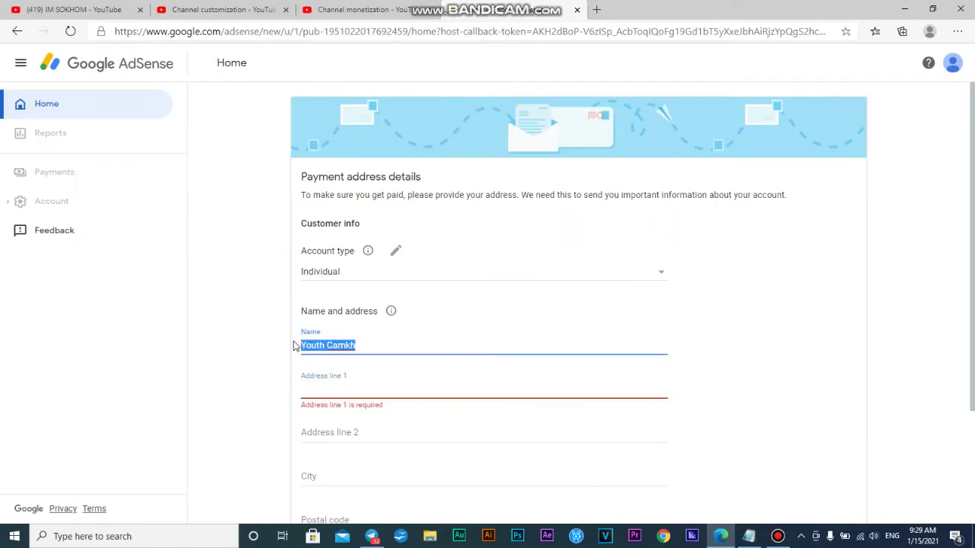
type("SO KHOM")
left_click(312, 391)
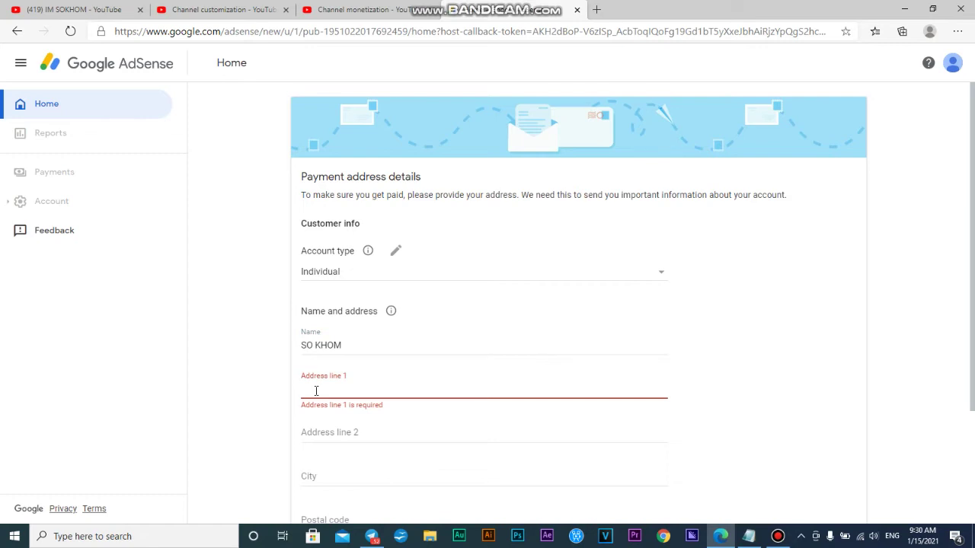
type("Toekvil")
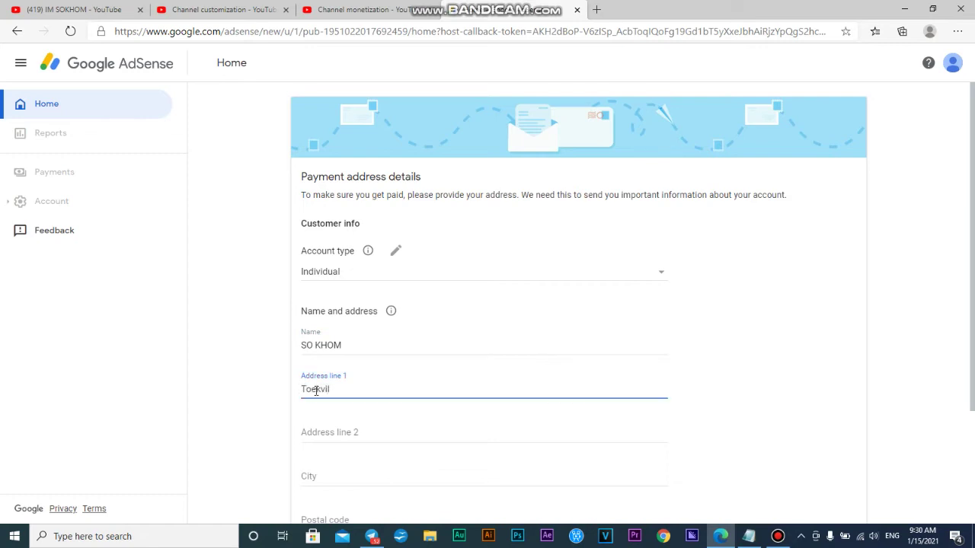
type("l vi")
left_click(378, 438)
type("Siem Reap distri")
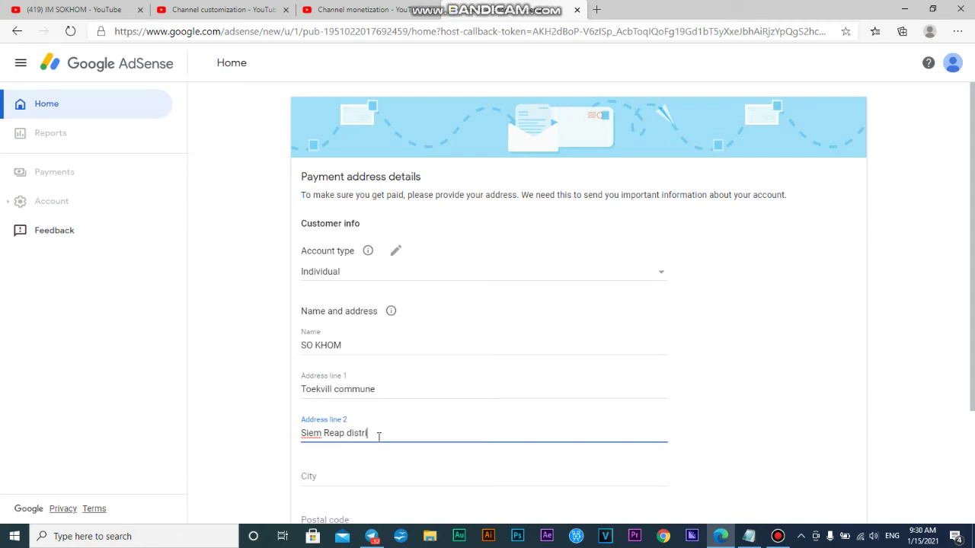
type("ct")
left_click(401, 473)
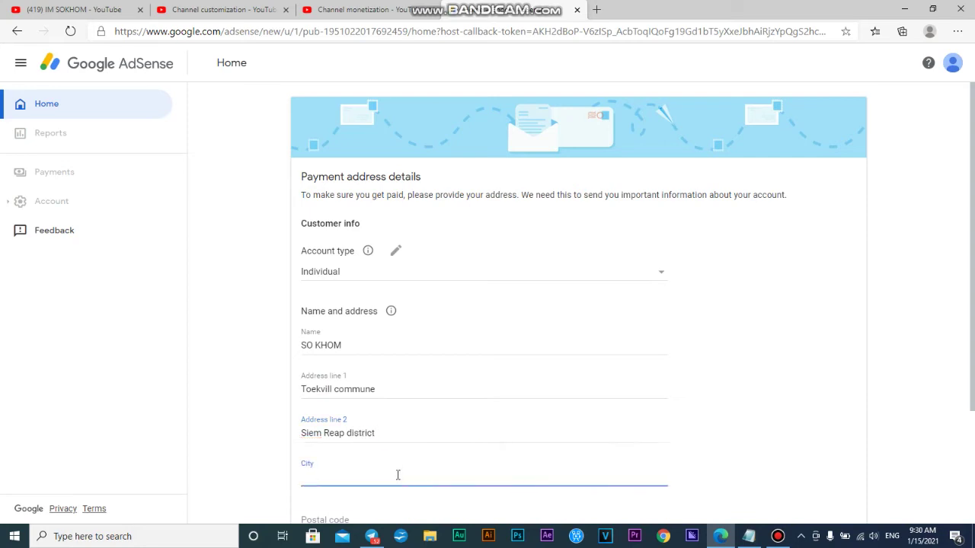
scroll(424, 383, "down", 2)
type("Siem R")
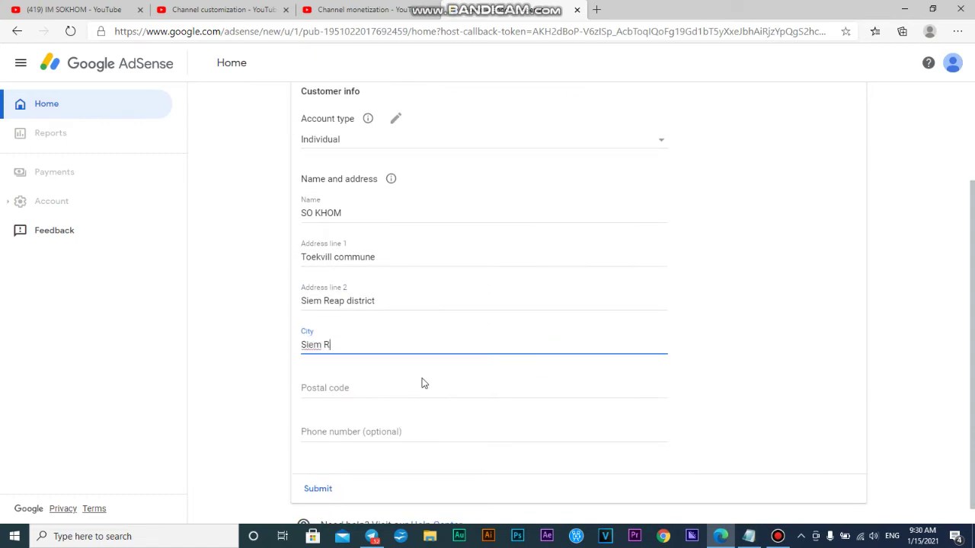
type("eap")
left_click(348, 390)
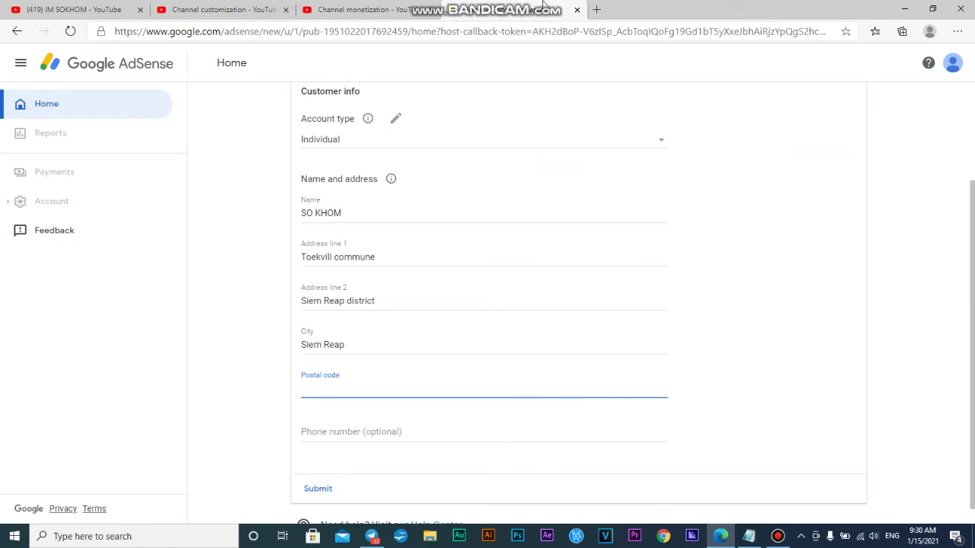
Step: Search Bing in a new tab for 'Siem Reap postal code', fixing the typo
left_click(597, 10)
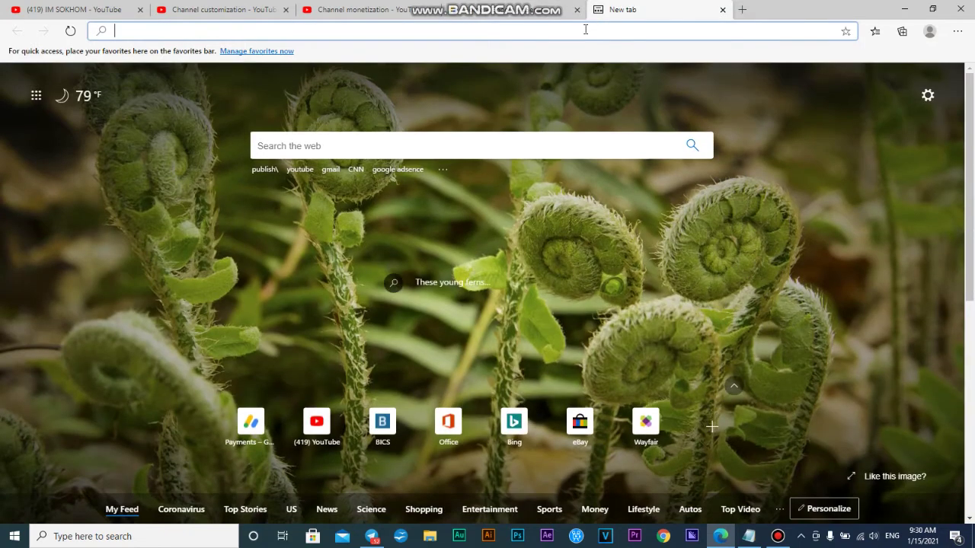
type("Siem Re")
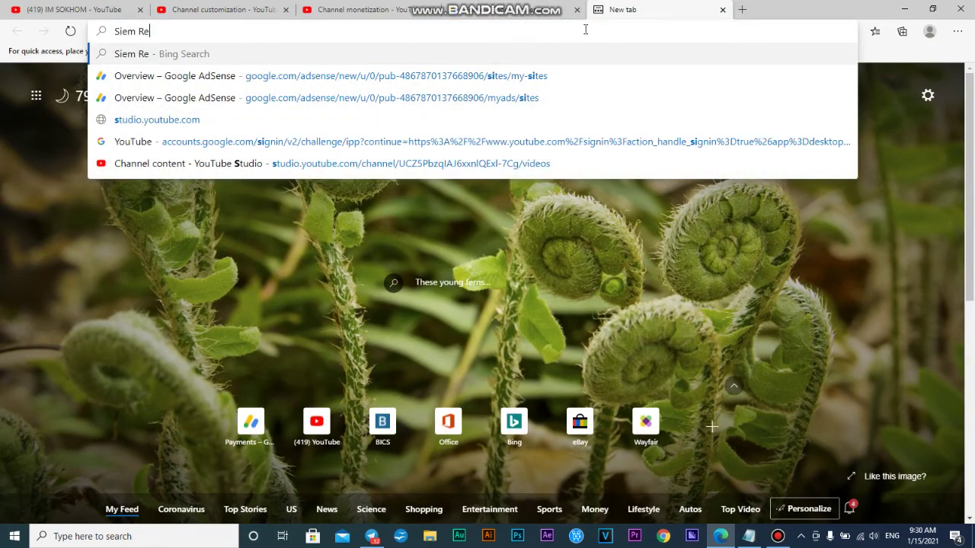
type("ap postal")
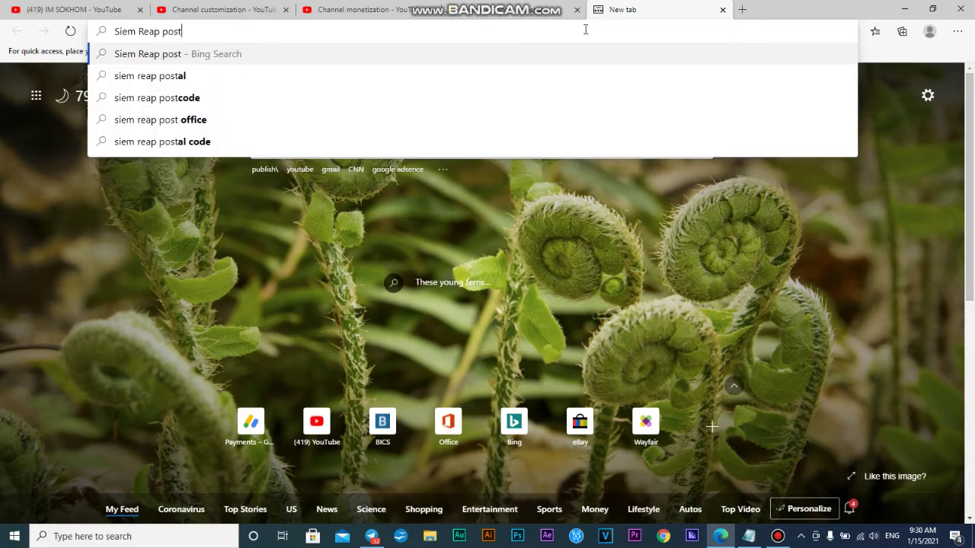
type(" cold")
key("Return")
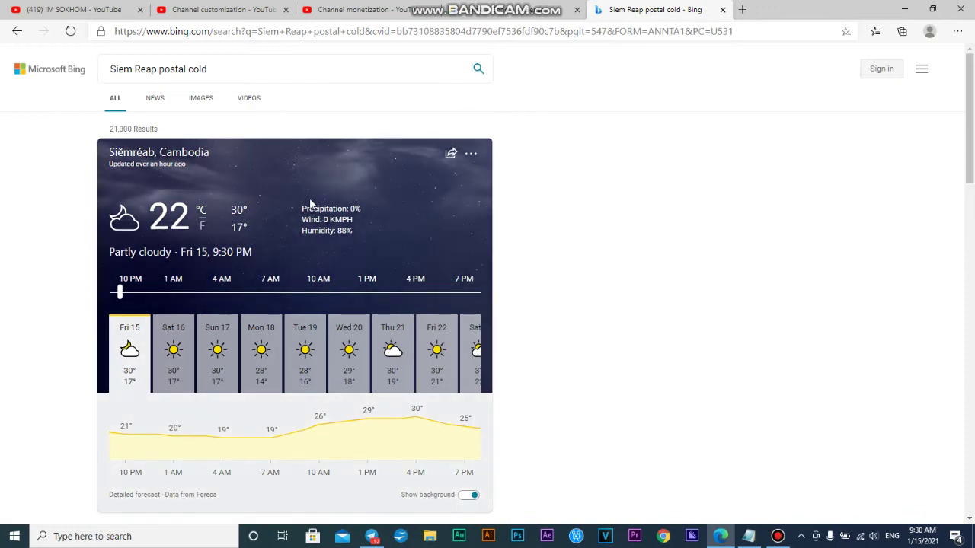
left_click(222, 66)
key("BackSpace")
key("BackSpace")
type("de")
key("Return")
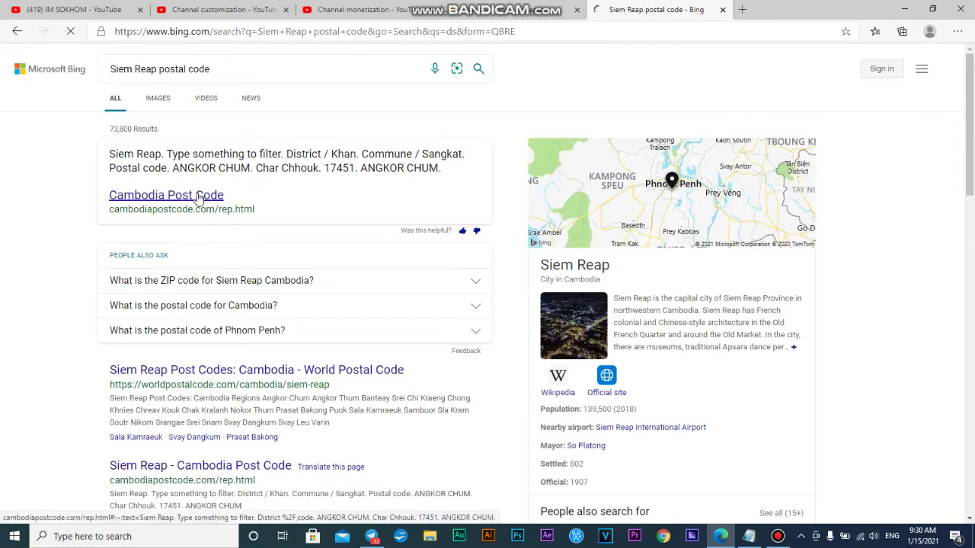
Step: On cambodiapostcode.com, copy the postal code listed for the commune and return to AdSense
left_click(198, 197)
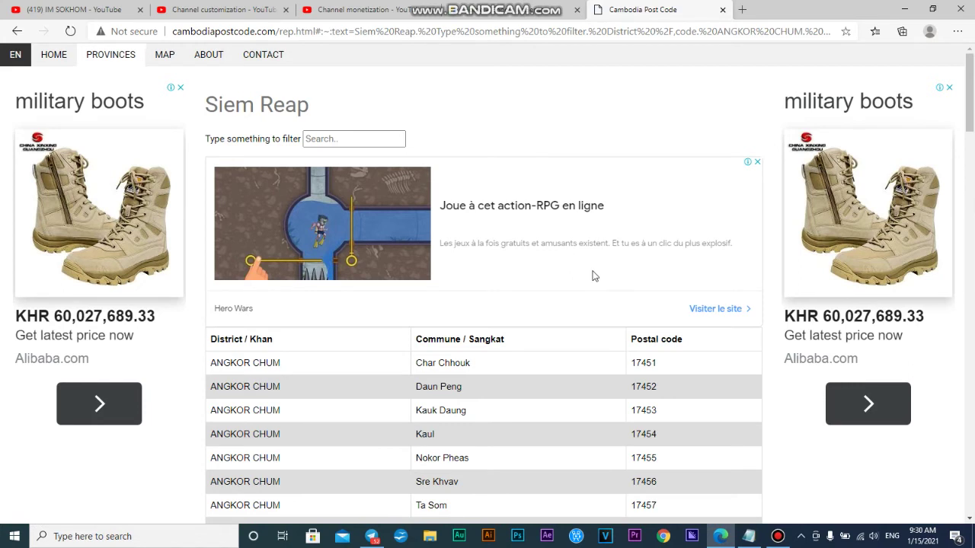
scroll(595, 276, "down", 1)
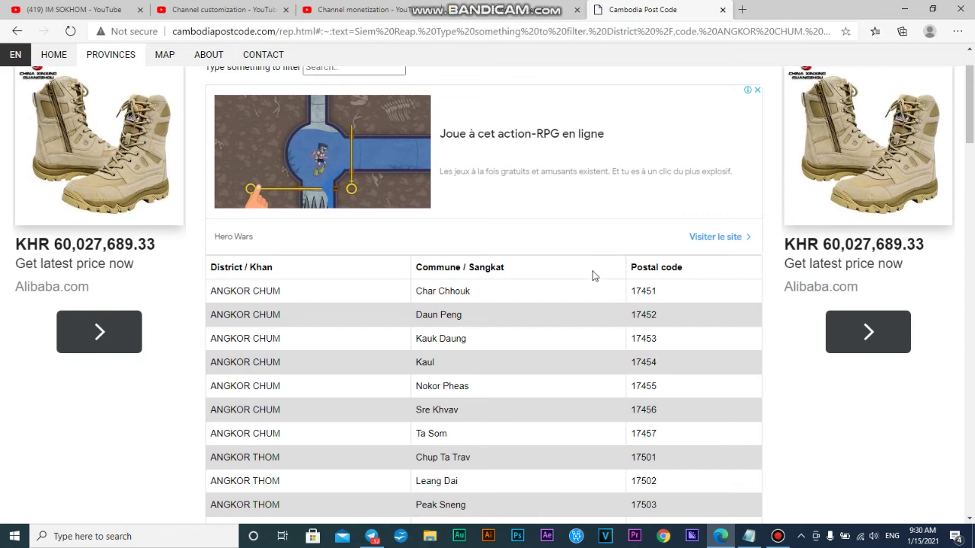
scroll(583, 284, "down", 3)
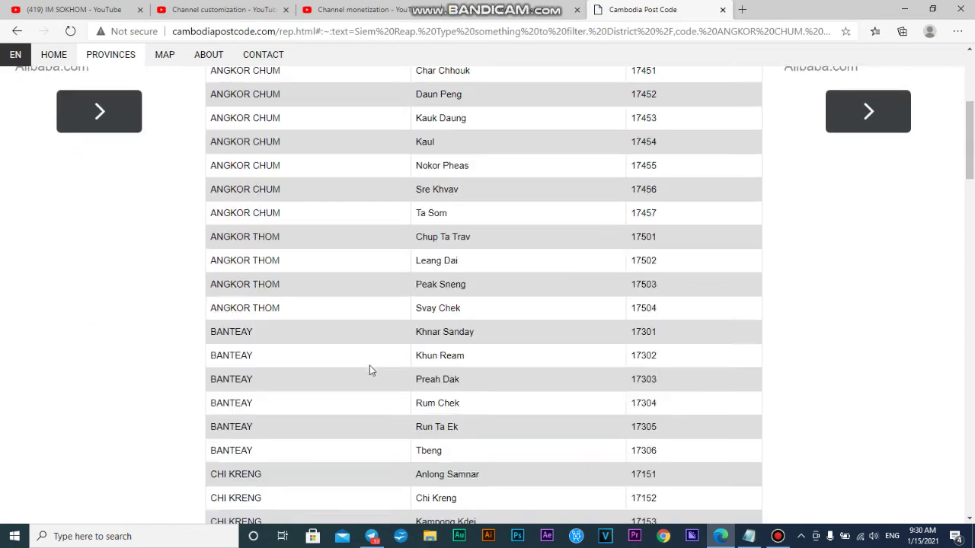
scroll(369, 365, "down", 12)
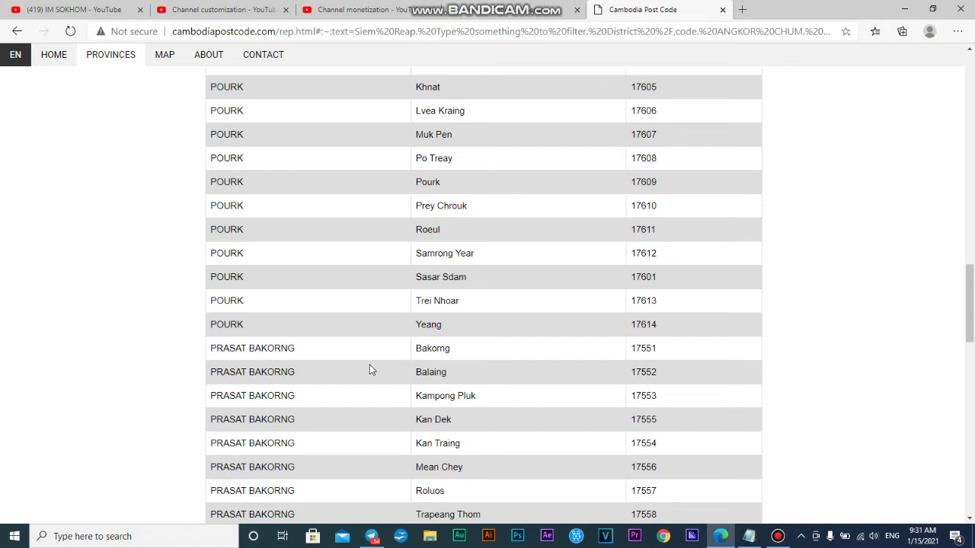
scroll(371, 370, "down", 5)
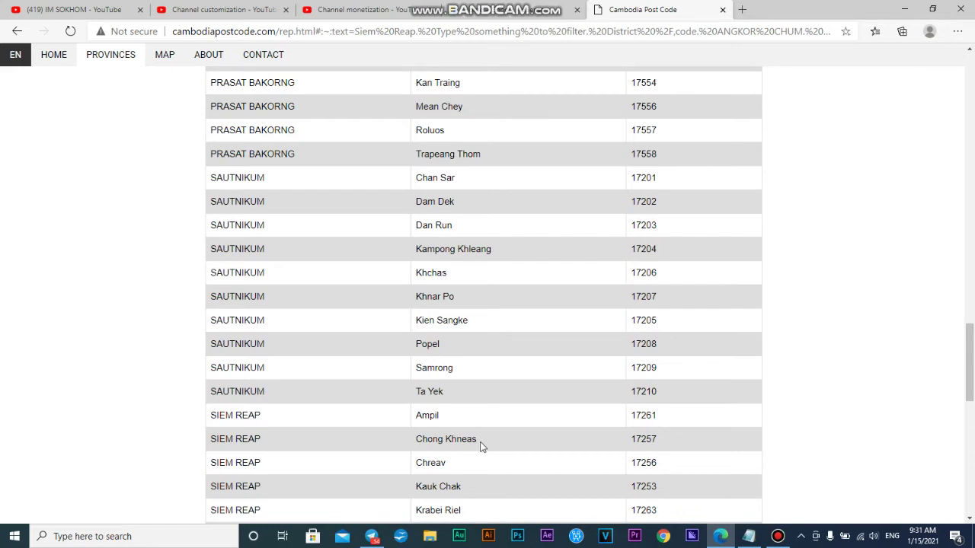
scroll(481, 447, "down", 1)
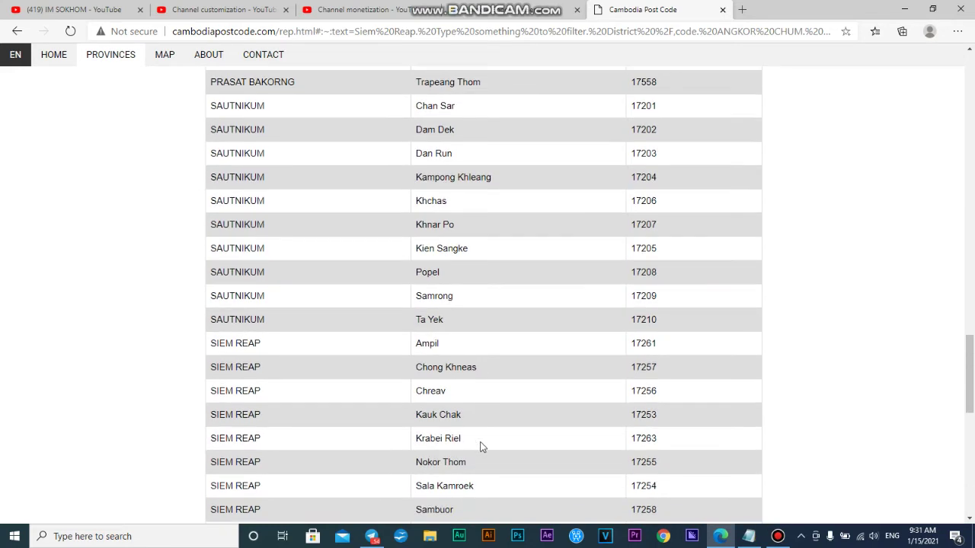
scroll(481, 447, "down", 2)
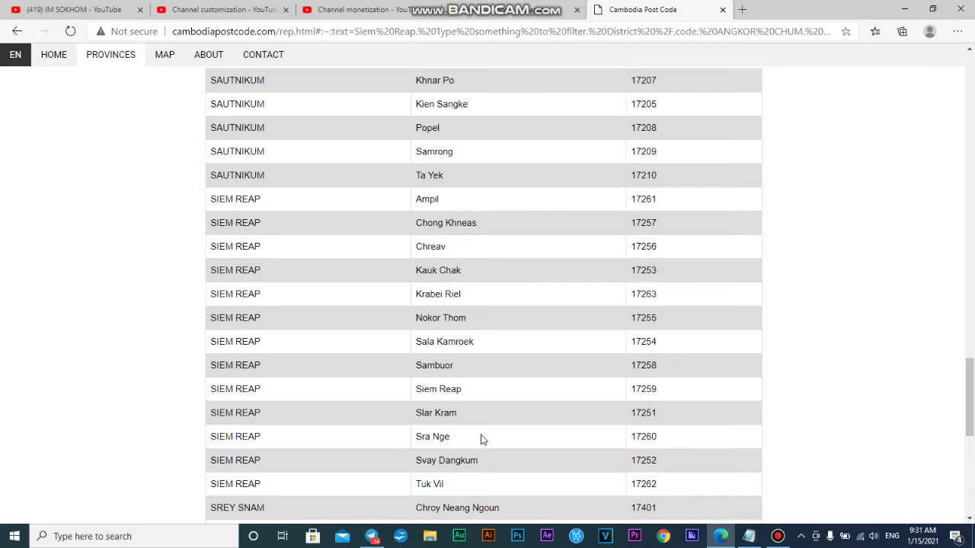
scroll(481, 439, "down", 2)
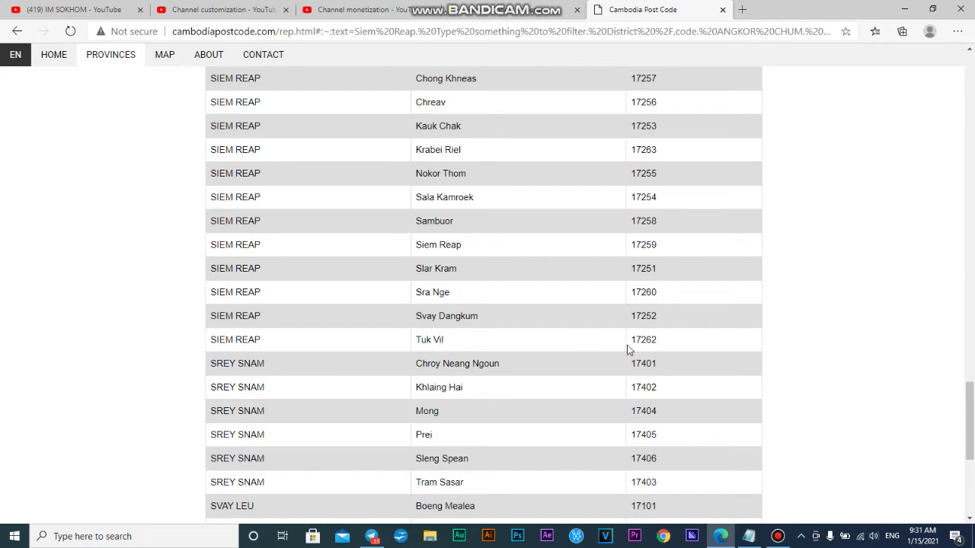
left_click_drag(631, 341, 655, 341)
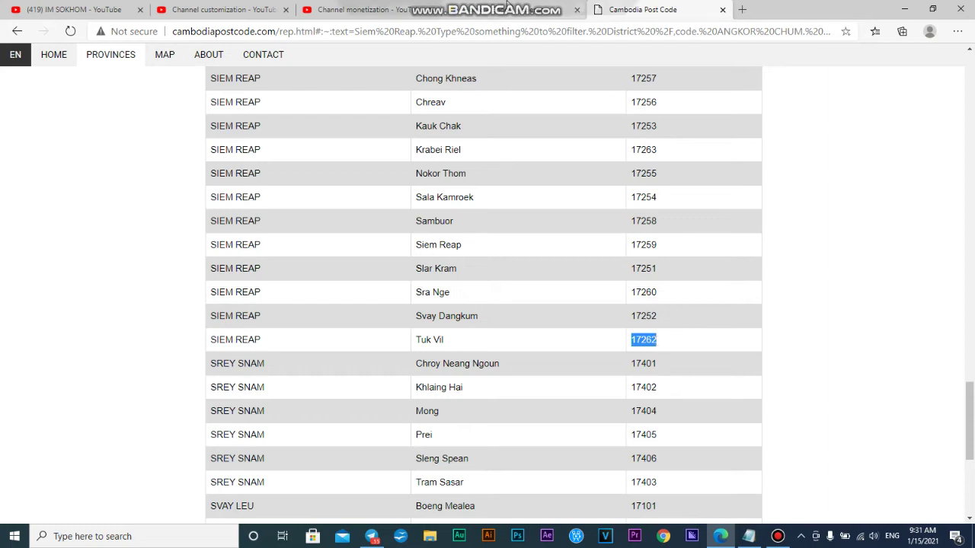
key("ctrl+shift+Tab")
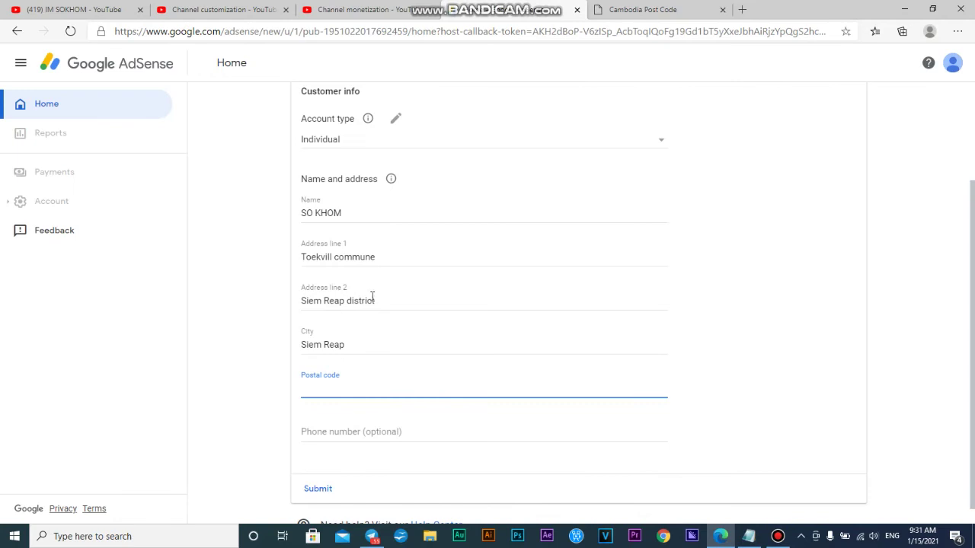
Step: Respell the commune in Address line 1 and trim 'district' from Address line 2
left_click_drag(330, 257, 287, 263)
left_click_drag(379, 256, 268, 269)
type("Tuk vil")
left_click(616, 7)
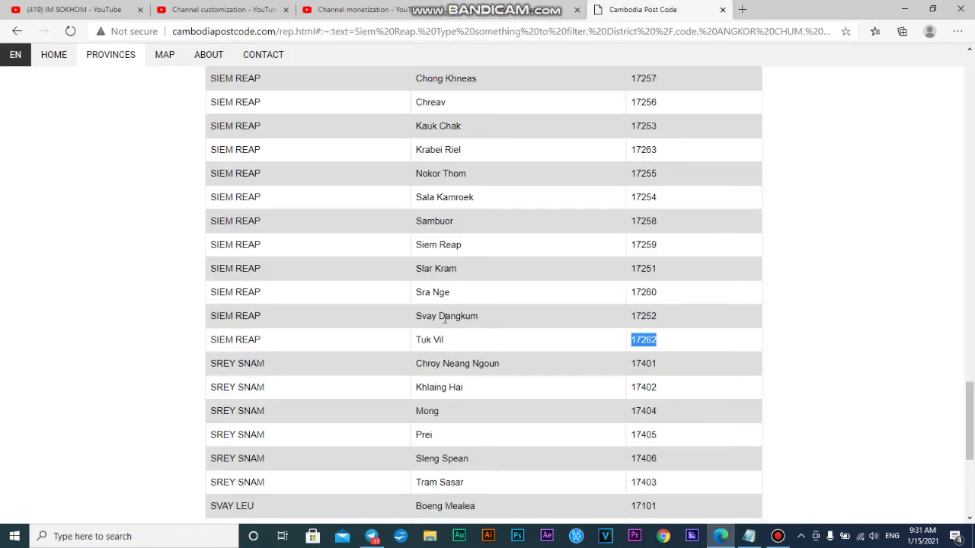
key("ctrl+shift+Tab")
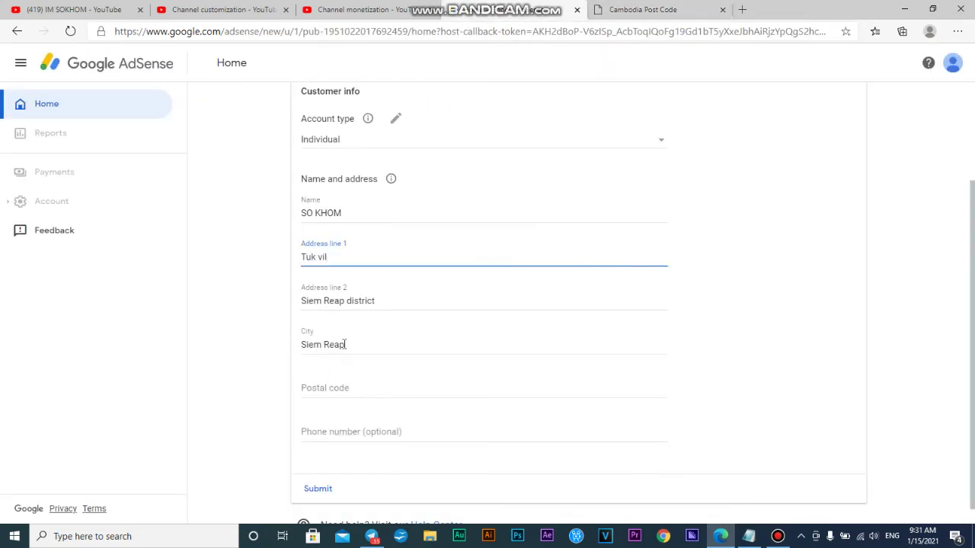
left_click(386, 301)
key("BackSpace")
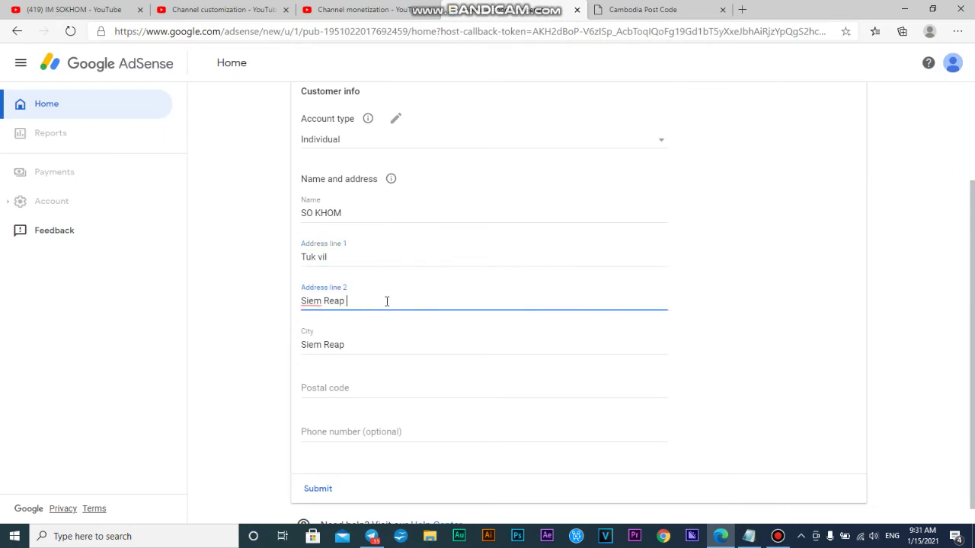
Step: Paste the copied postal code into Postal code and move on to the phone number field
left_click(358, 379)
right_click(358, 379)
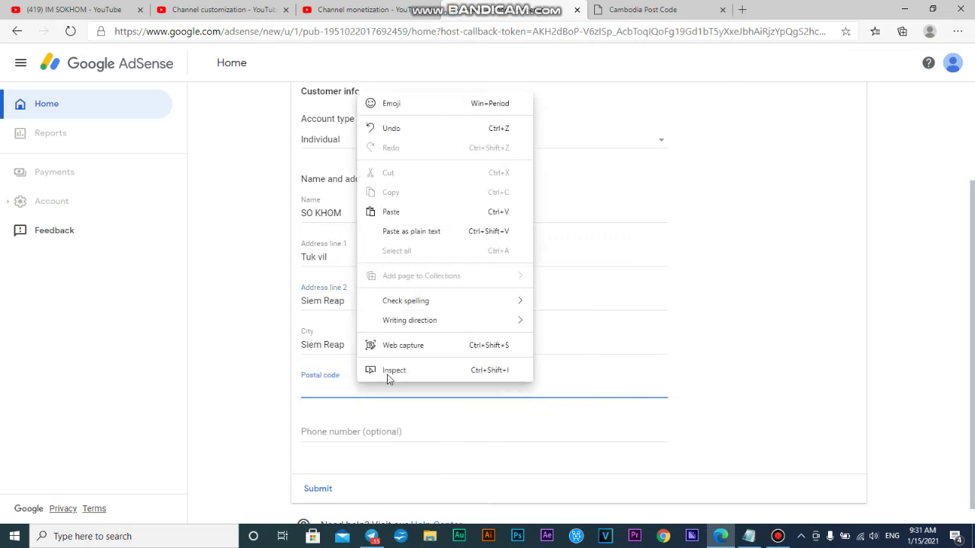
left_click(411, 212)
left_click(378, 432)
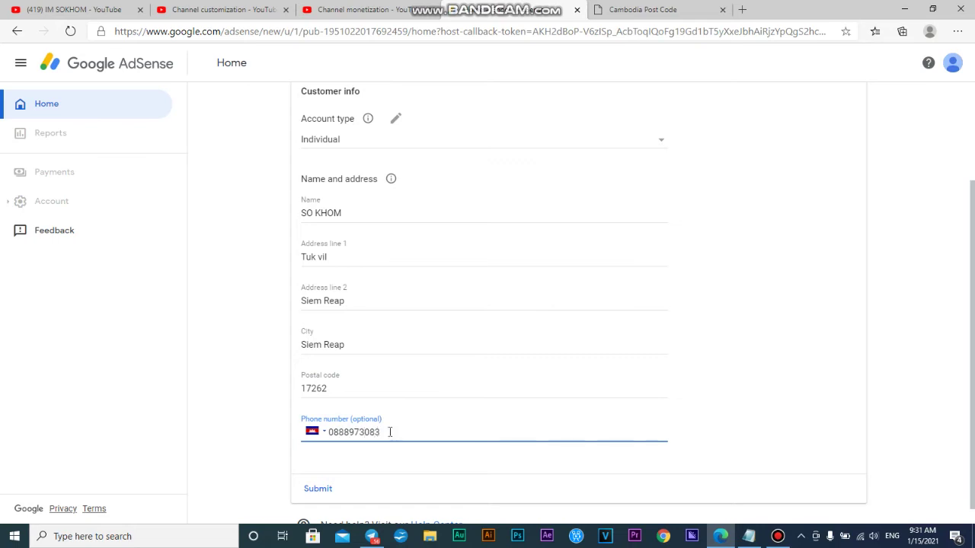
scroll(404, 381, "down", 1)
scroll(424, 330, "up", 3)
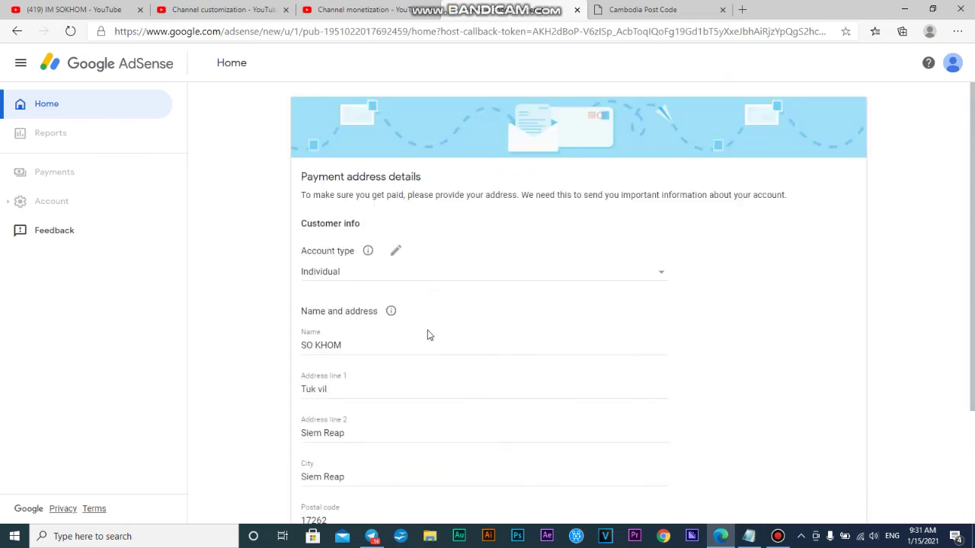
Step: Keep Individual as the account type and submit the payment address
left_click(396, 251)
left_click(426, 272)
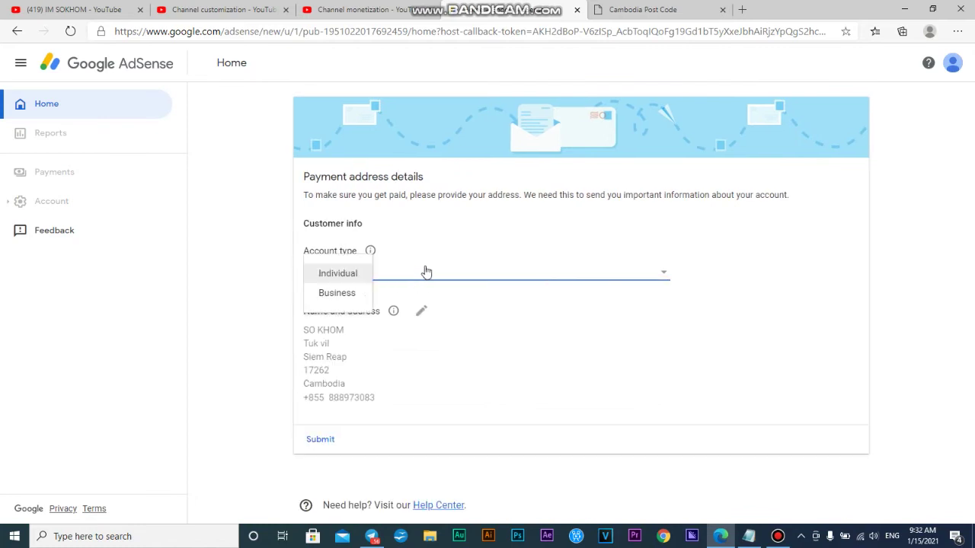
left_click(342, 280)
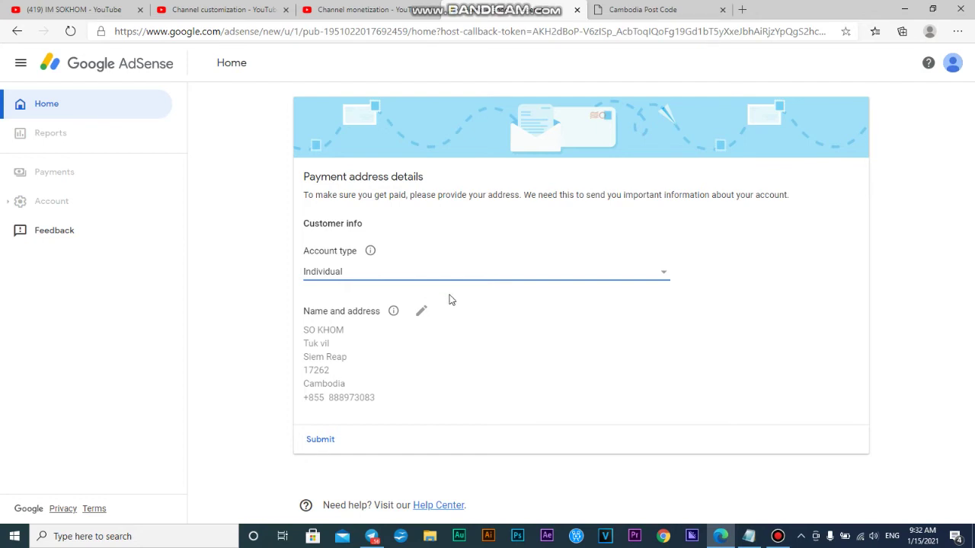
left_click(320, 439)
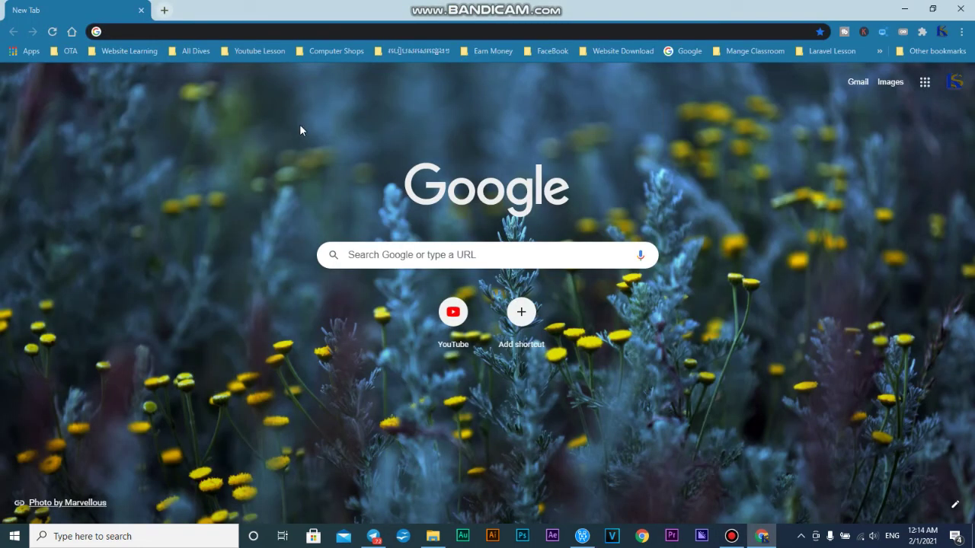
Step: Go from YouTube to your channel's Channel content list in YouTube Studio, closing the old YouTube tab
left_click(452, 313)
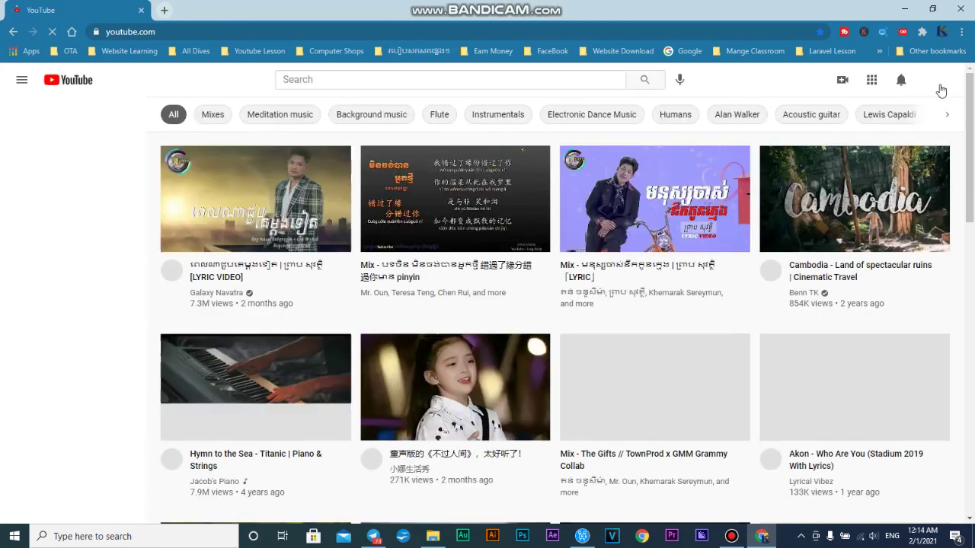
left_click(936, 80)
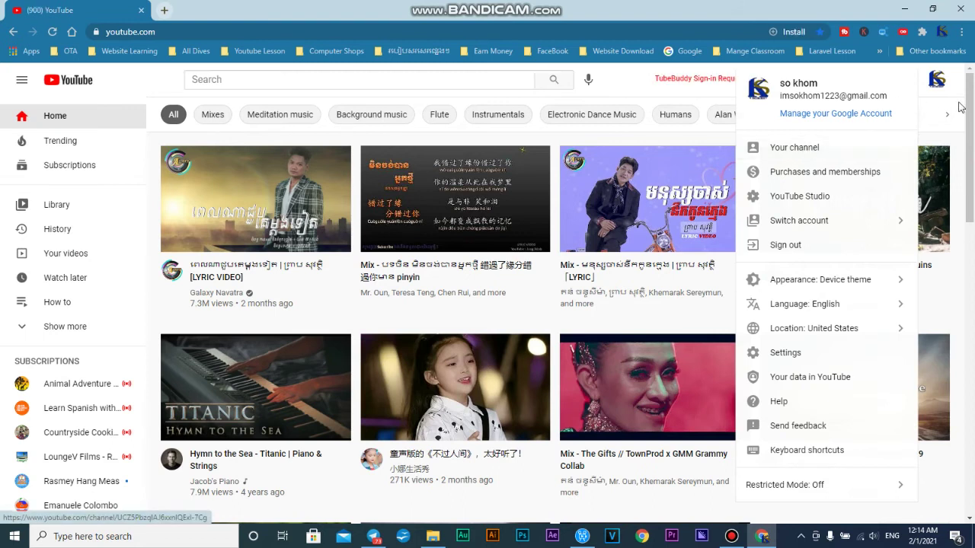
left_click(805, 148)
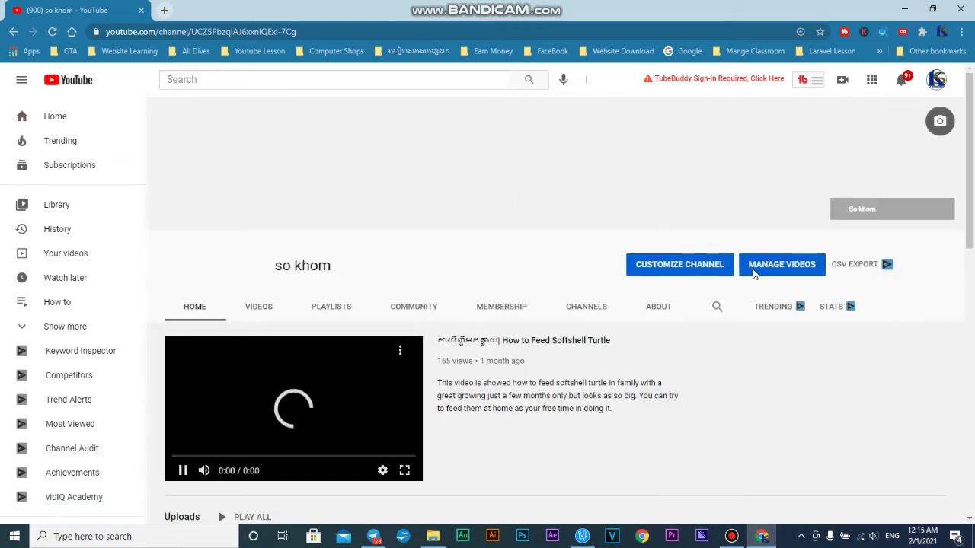
left_click(780, 267)
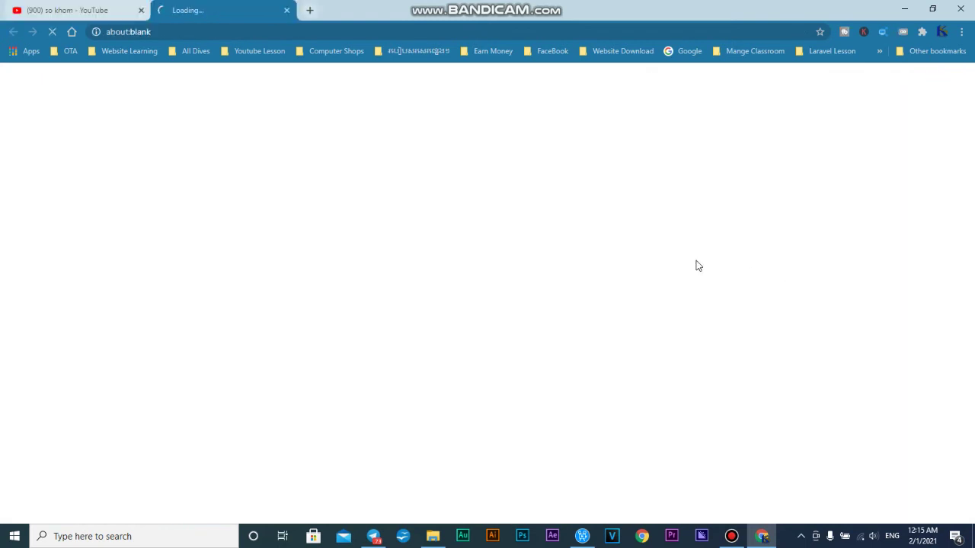
left_click(141, 11)
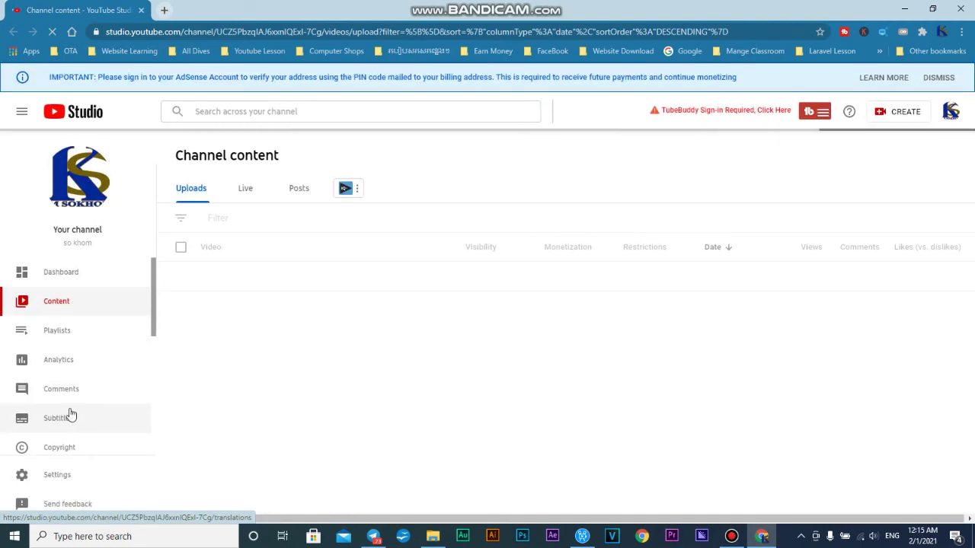
Step: Open the Monetization page from the YouTube Studio sidebar
scroll(69, 411, "down", 3)
left_click(66, 369)
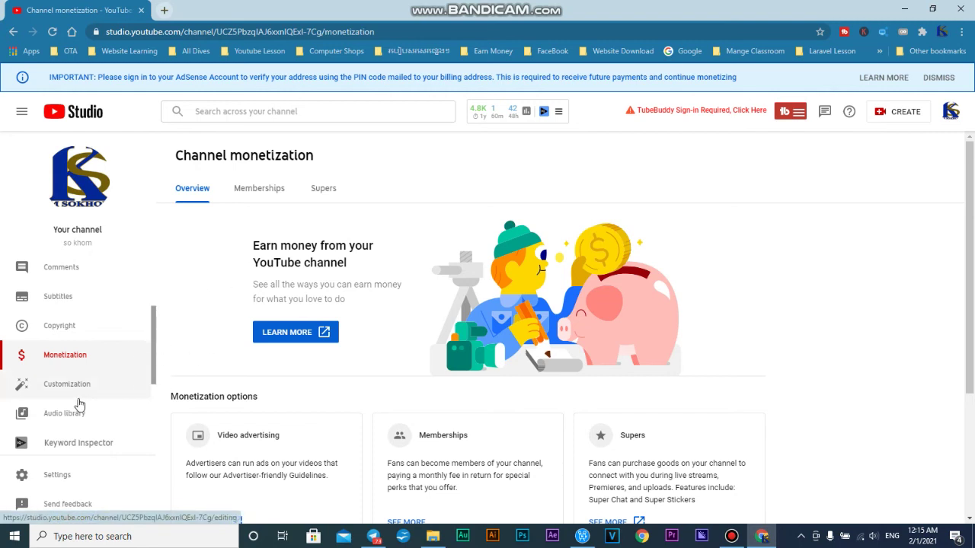
scroll(229, 343, "down", 3)
scroll(244, 340, "up", 3)
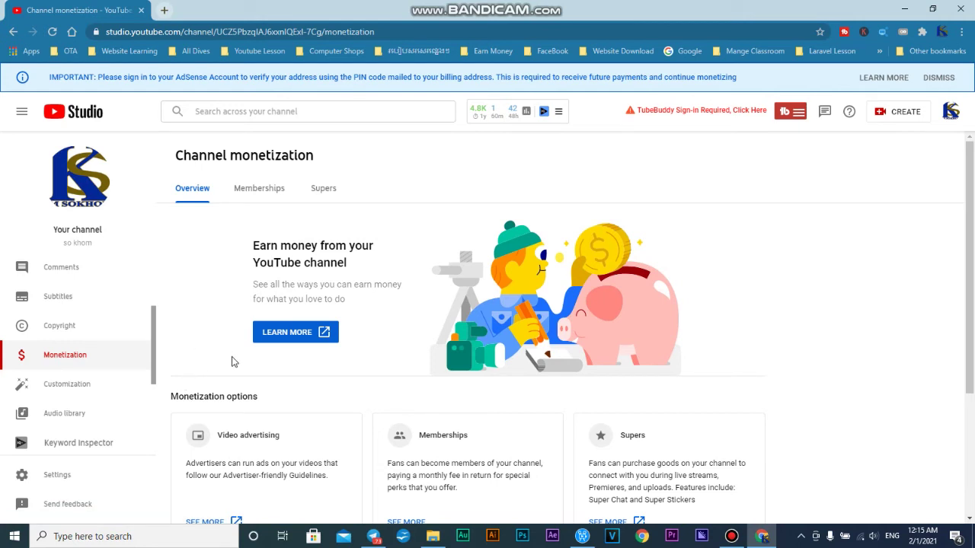
Step: Start a feedback message with the greeting 'Dear team,'
left_click(62, 505)
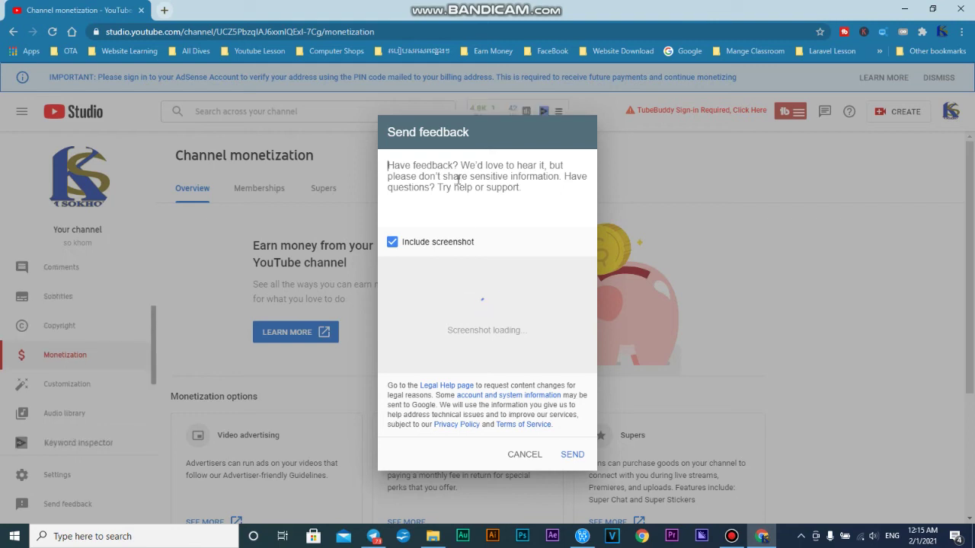
type("De")
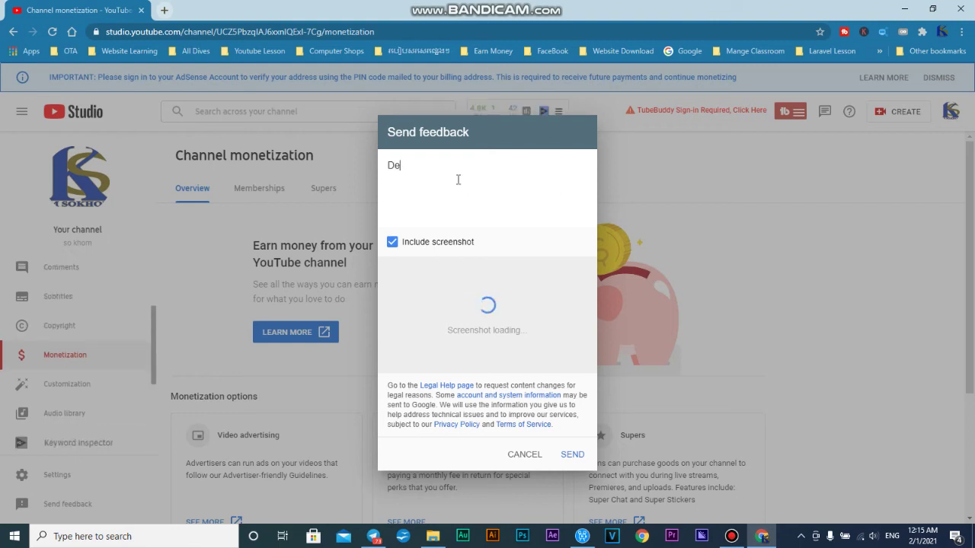
key("BackSpace")
key("BackSpace")
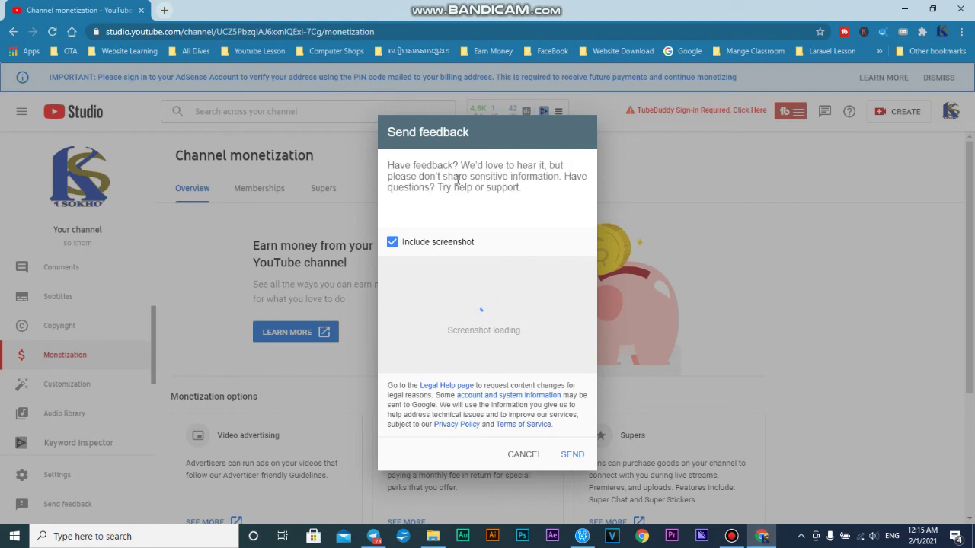
type("Dear t")
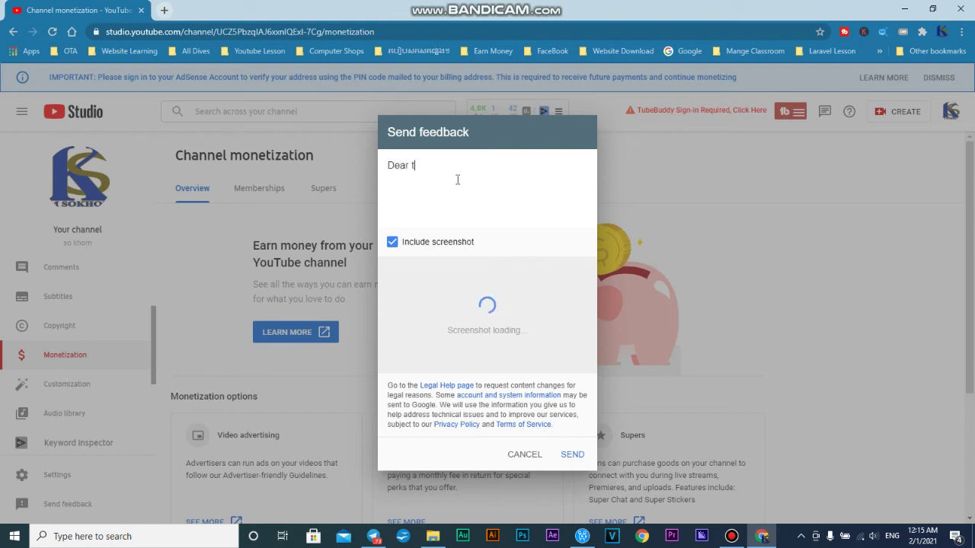
type("eam,")
key("Return")
Step: Add the line 'Please kindly check my Google Adsense account that i just have changed'
type("Please kindly ")
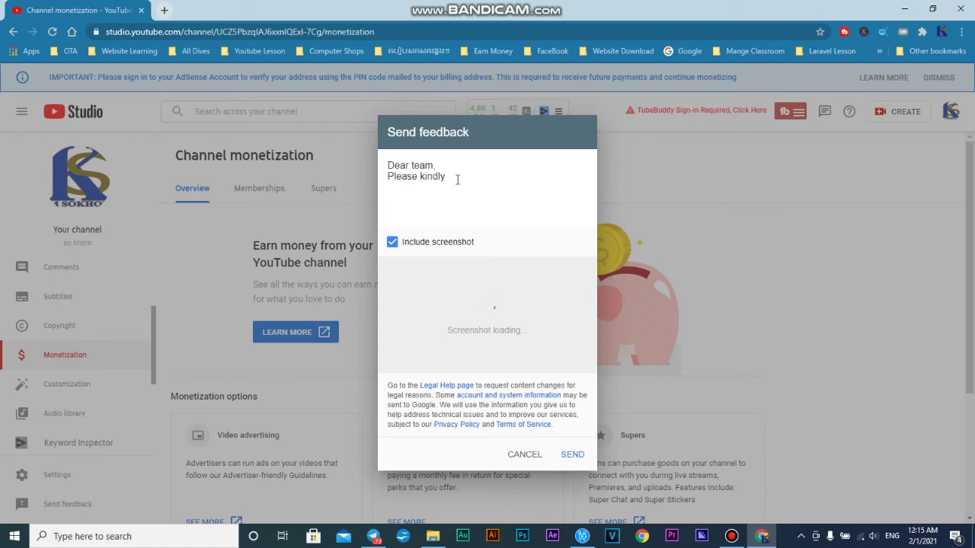
type("re")
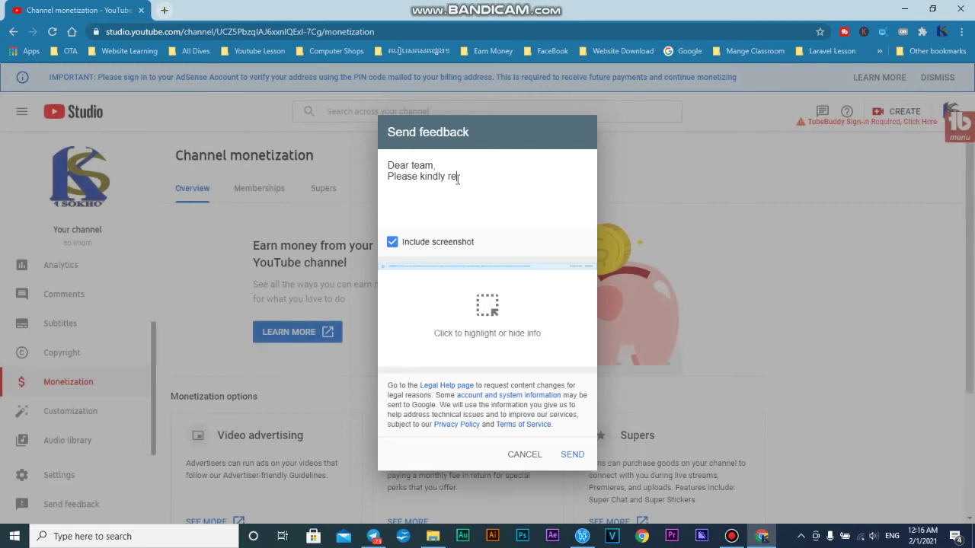
type("mo")
key("BackSpace")
key("BackSpace")
type("monitize")
key("BackSpace")
key("BackSpace")
key("BackSpace")
key("BackSpace")
key("BackSpace")
key("BackSpace")
key("BackSpace")
key("BackSpace")
key("BackSpace")
type("check my Google Adsense account t")
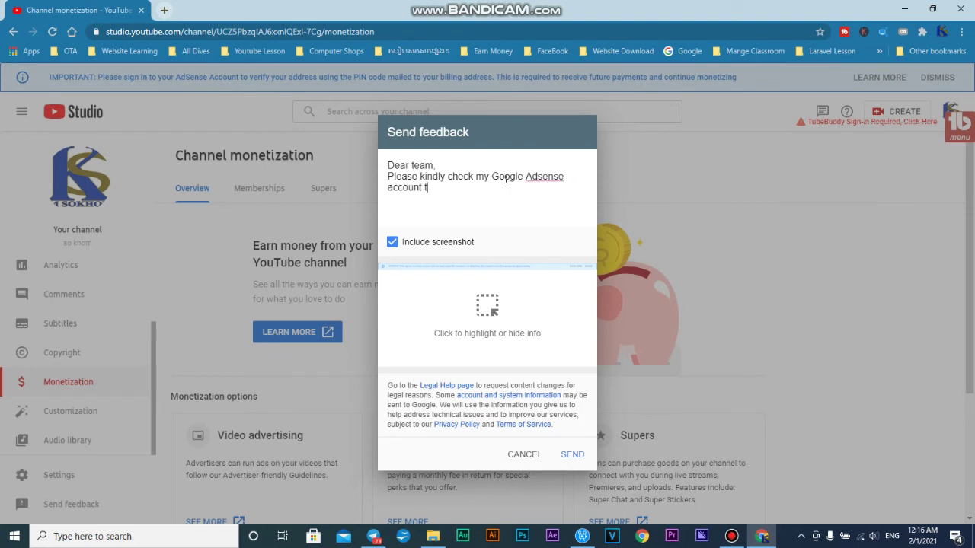
type("hat i just")
key("BackSpace")
key("BackSpace")
key("BackSpace")
key("BackSpace")
type("just ha")
key("BackSpace")
key("BackSpace")
key("BackSpace")
key("BackSpace")
key("BackSpace")
key("BackSpace")
key("BackSpace")
type("have j")
key("BackSpace")
key("BackSpace")
key("BackSpace")
key("BackSpace")
key("BackSpace")
key("BackSpace")
key("BackSpace")
type("just have changed")
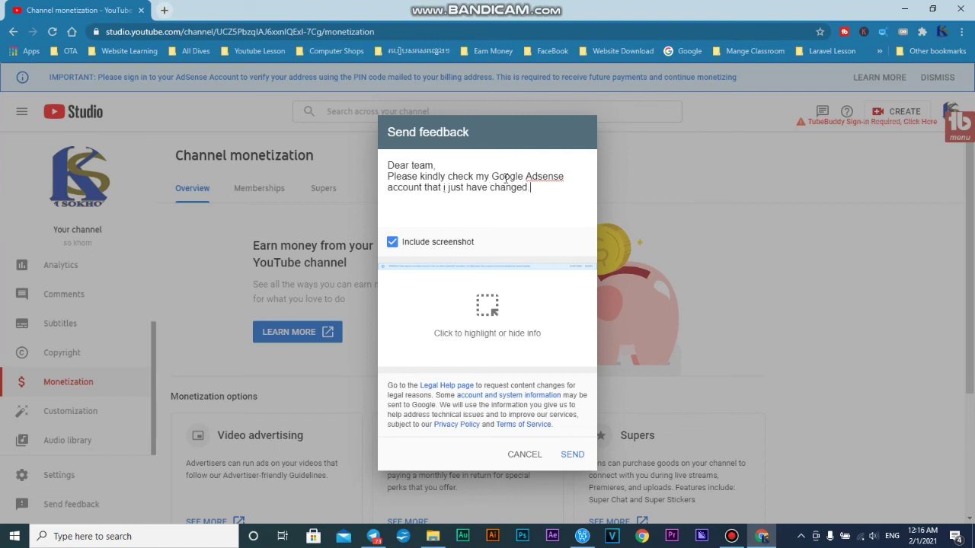
key("Return")
Step: Add the closing line 'Thanks in advance,' to the feedback message
type("Thank you")
key("BackSpace")
key("BackSpace")
key("BackSpace")
key("BackSpace")
type("s yo")
key("BackSpace")
key("BackSpace")
key("BackSpace")
type("in advanc")
key("BackSpace")
key("BackSpace")
key("BackSpace")
type("ance")
key("BackSpace")
key("BackSpace")
type("ce,")
key("BackSpace")
type(",")
Step: Sign off with 'Sincerely,' and the sender's name, then open the screenshot preview
key("Return")
key("Return")
type("Se")
key("BackSpace")
type("incerely")
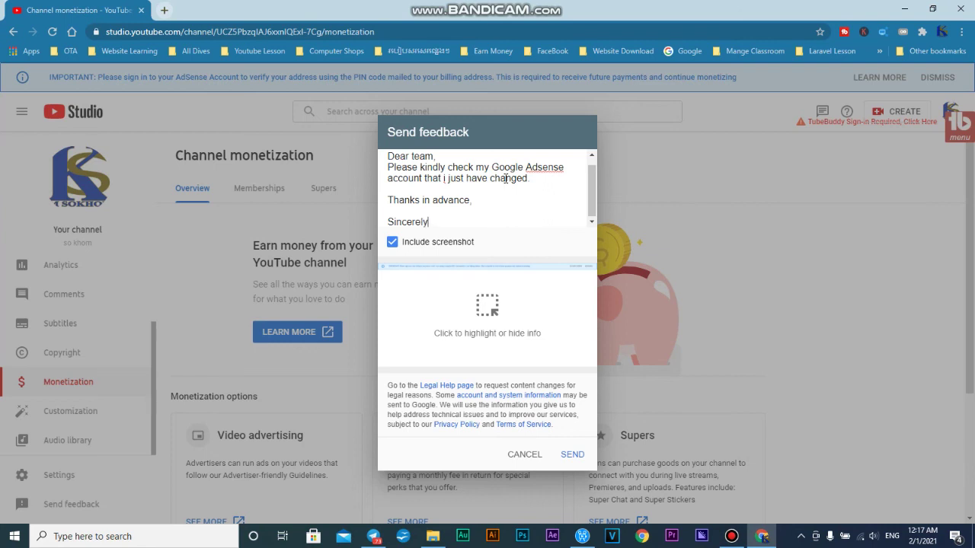
type(",")
key("Return")
key("Return")
type("SO KHOM")
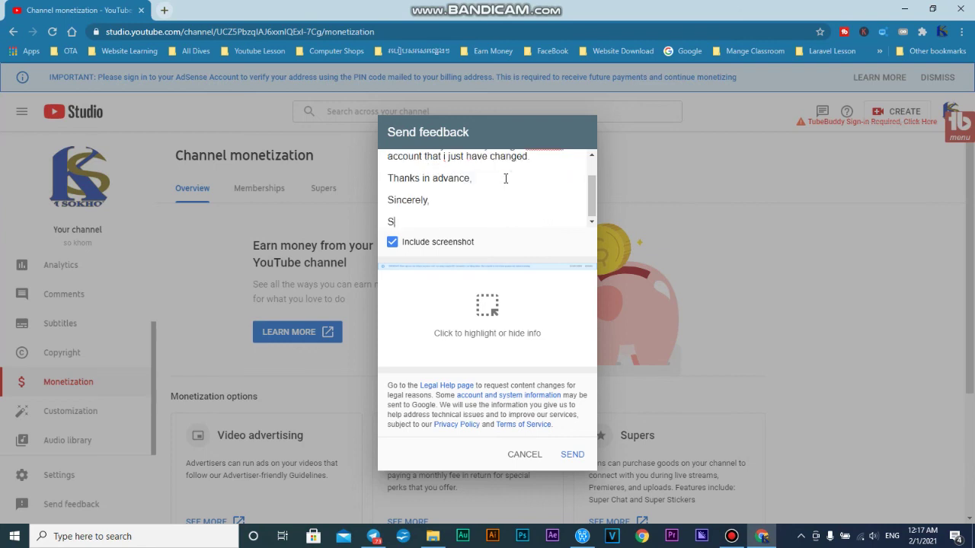
key("BackSpace")
key("BackSpace")
key("BackSpace")
key("BackSpace")
key("BackSpace")
key("BackSpace")
key("BackSpace")
type("SO")
key("BackSpace")
key("BackSpace")
type("IM SOKHPM")
key("BackSpace")
key("BackSpace")
type("OM")
left_click(494, 317)
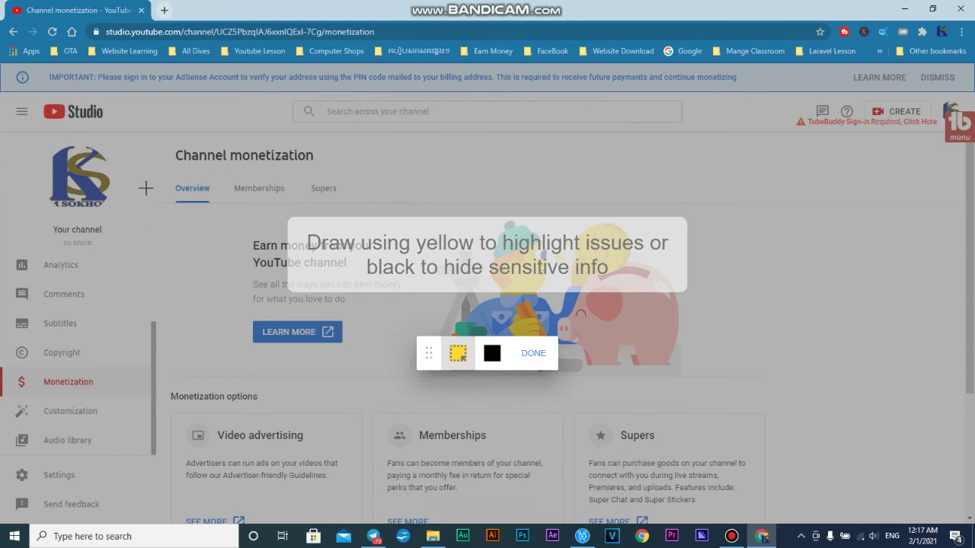
Step: Draw a yellow highlight box over the monetization page content and confirm with DONE
left_click_drag(149, 134, 861, 523)
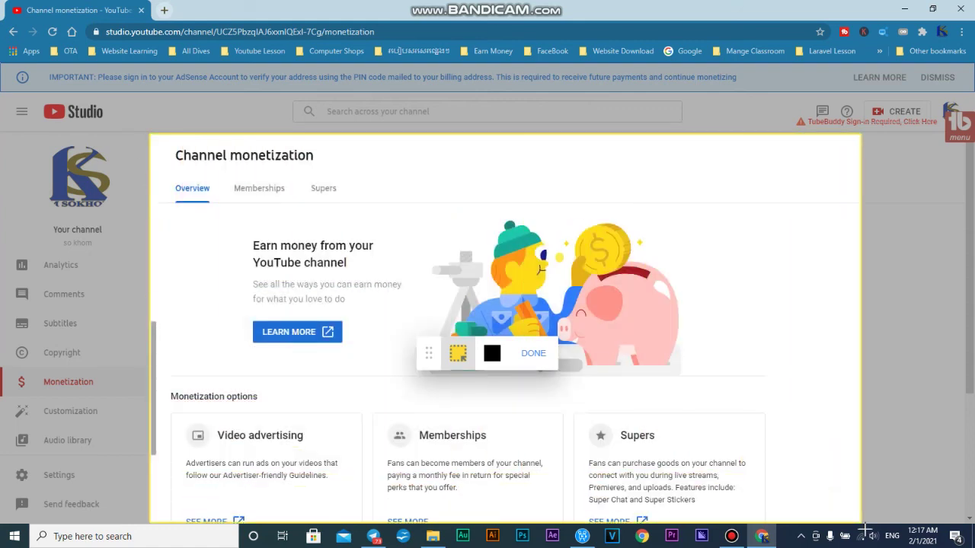
left_click_drag(638, 505, 861, 510)
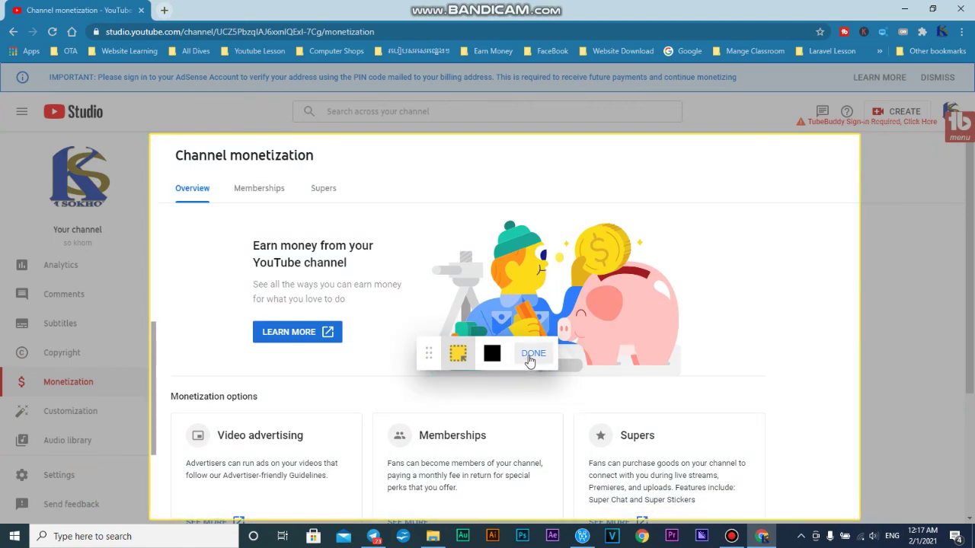
left_click(534, 353)
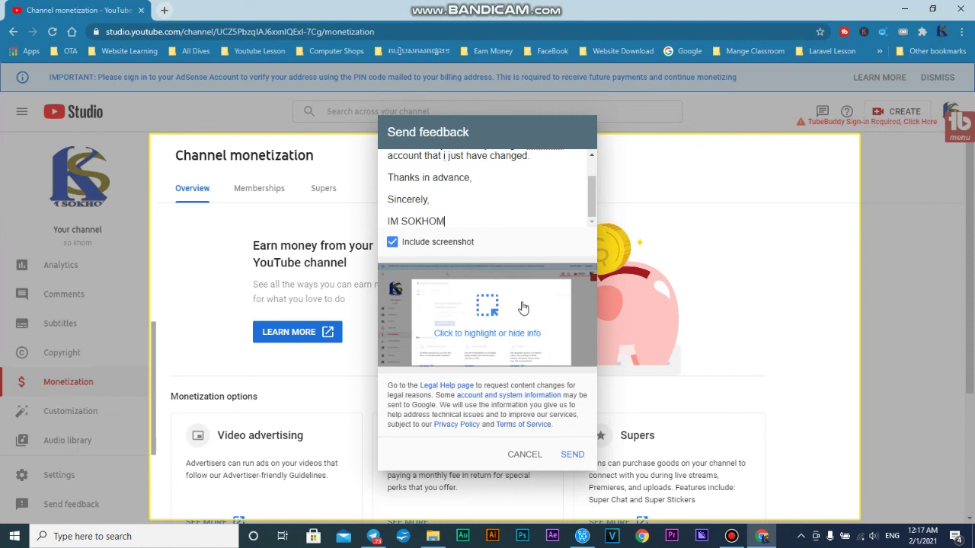
mouse_move(596, 356)
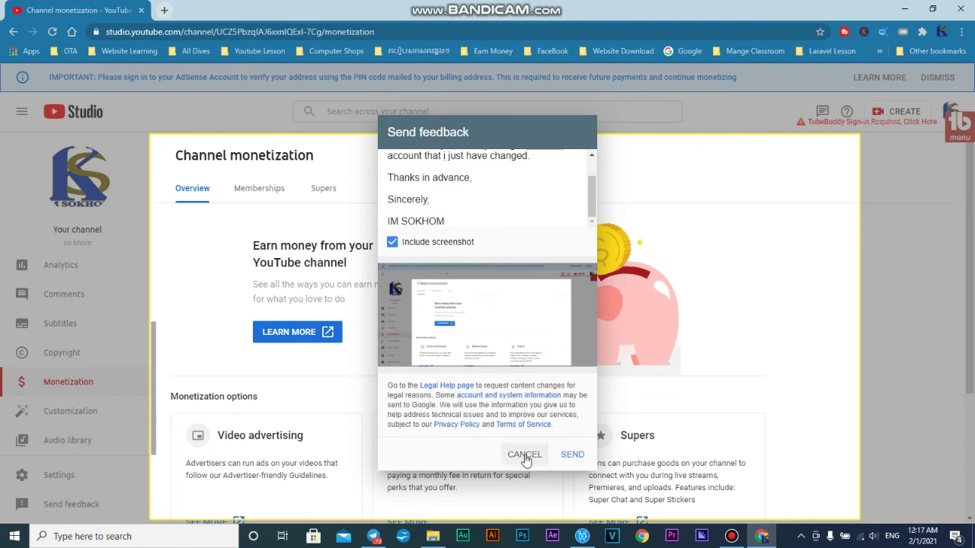
mouse_move(524, 306)
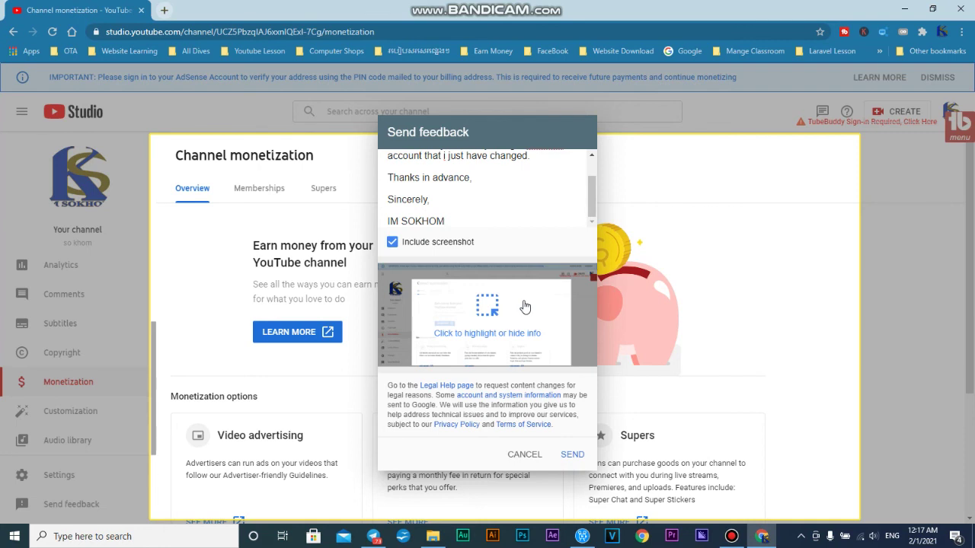
scroll(491, 200, "up", 2)
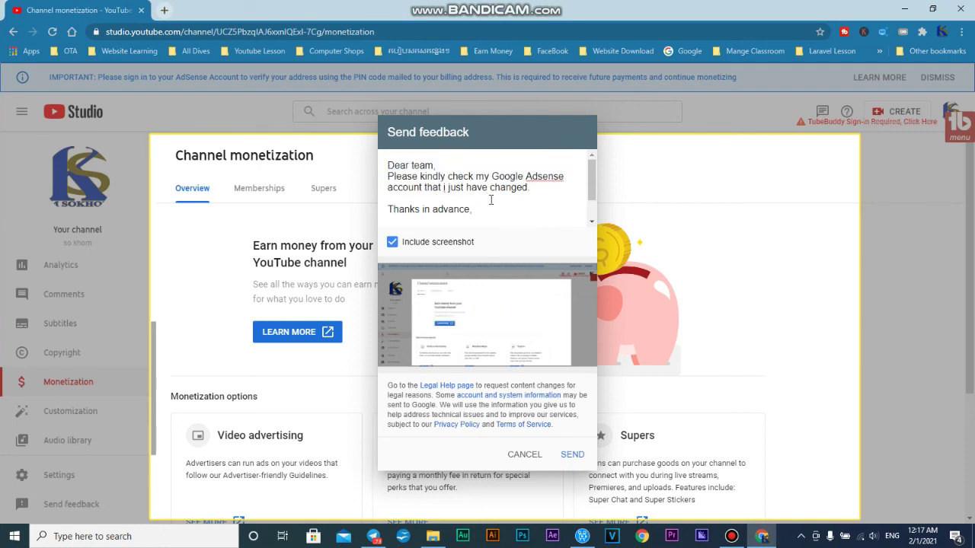
scroll(491, 200, "down", 2)
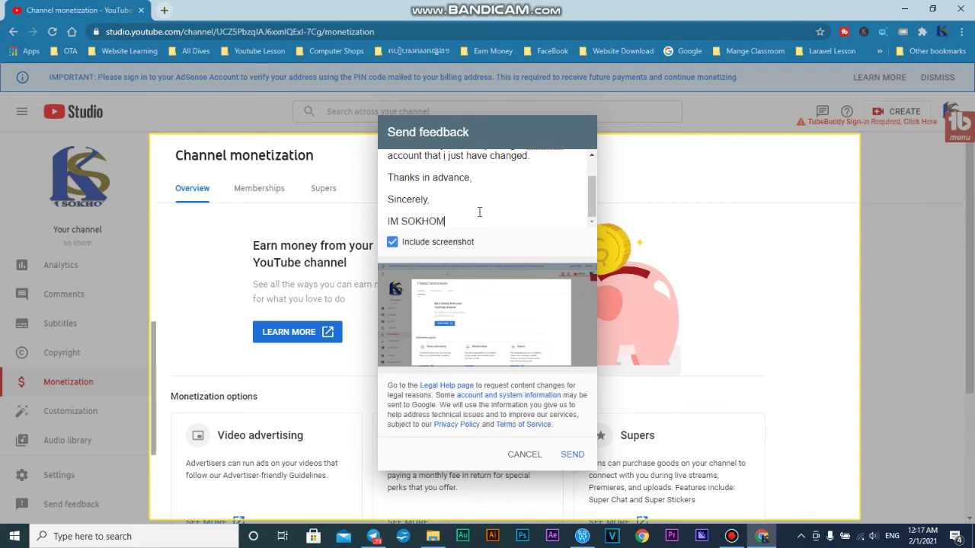
scroll(481, 208, "up", 2)
scroll(481, 208, "down", 2)
scroll(487, 204, "up", 3)
scroll(488, 201, "down", 3)
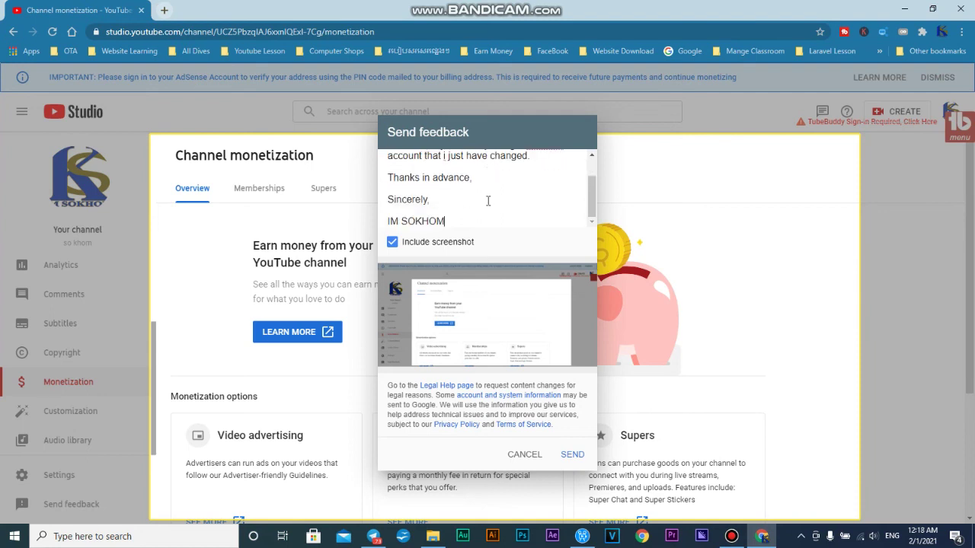